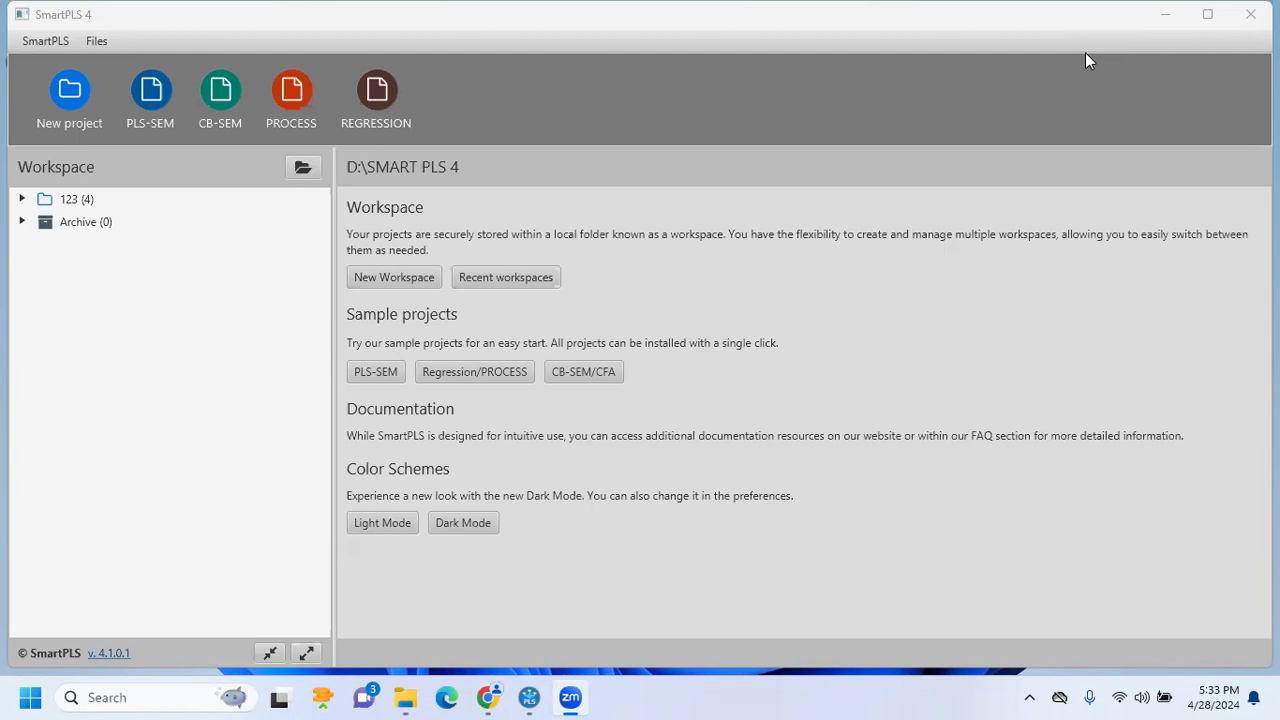
Create a new project named SEM in the workspace
click(85, 120)
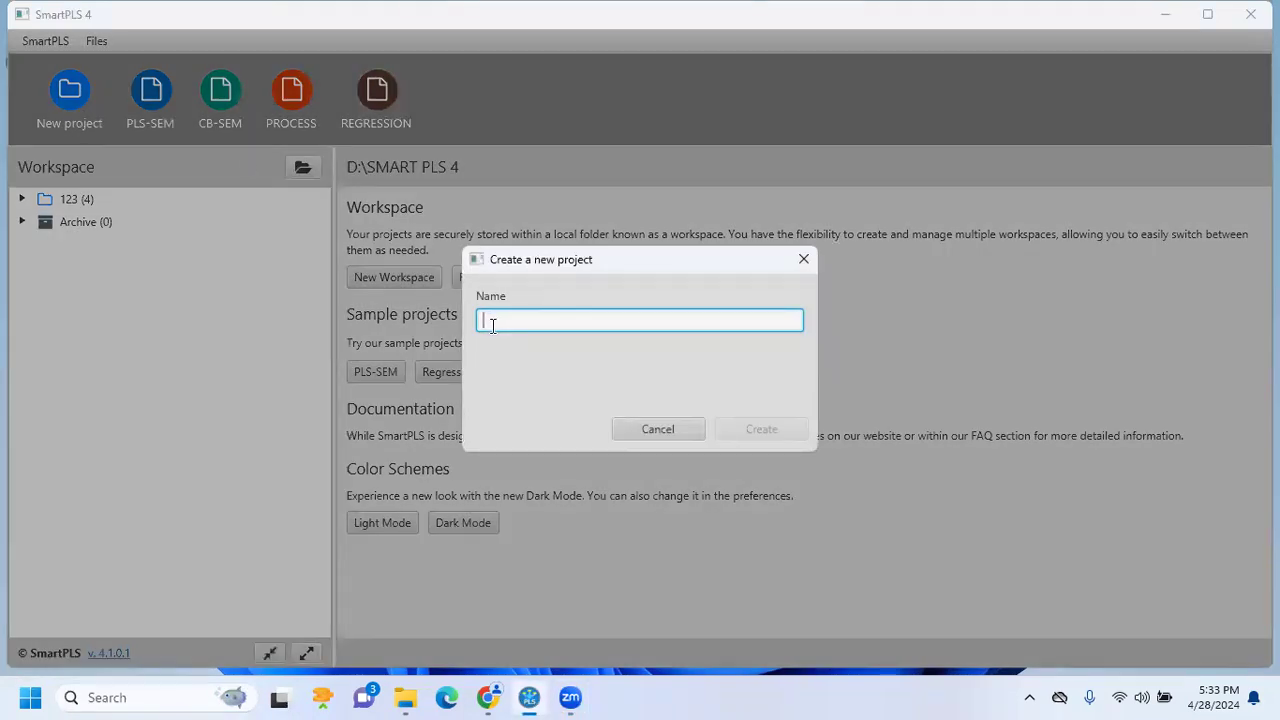
text(SEM)
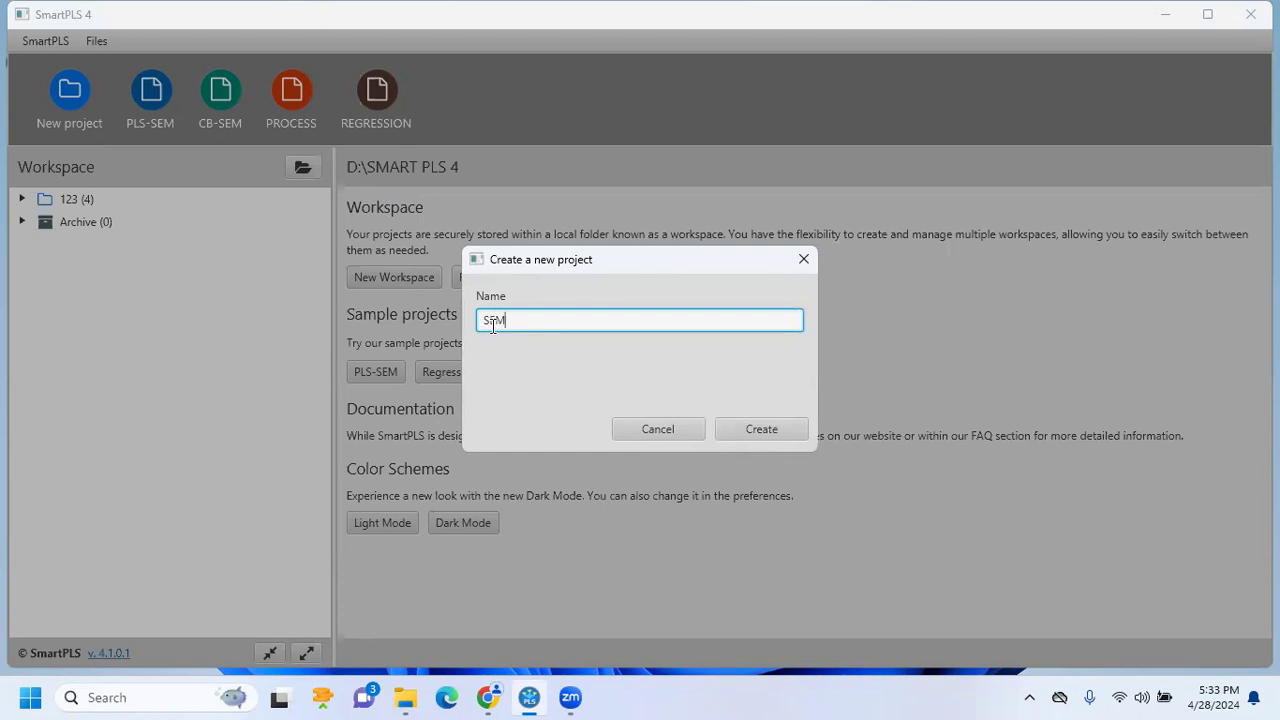
click(797, 432)
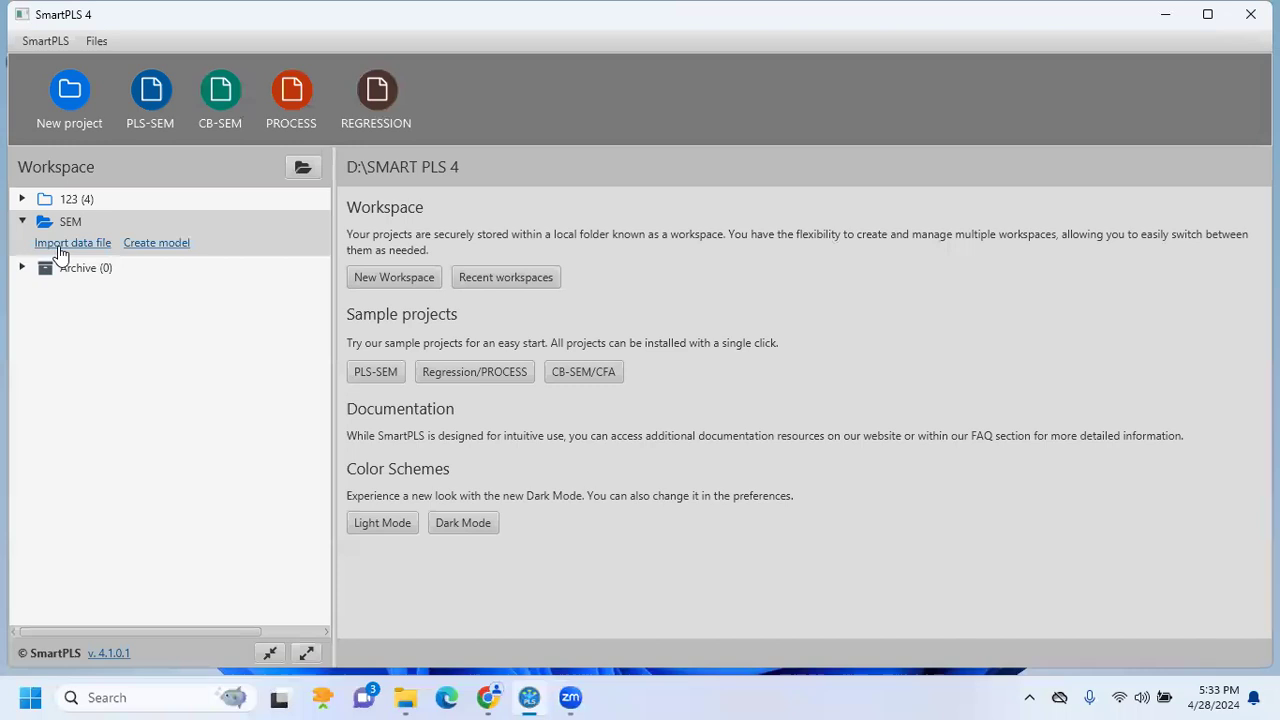
Import the SEM MODEL Excel-type data file into the SEM project with the default settings and return to the workspace
click(63, 248)
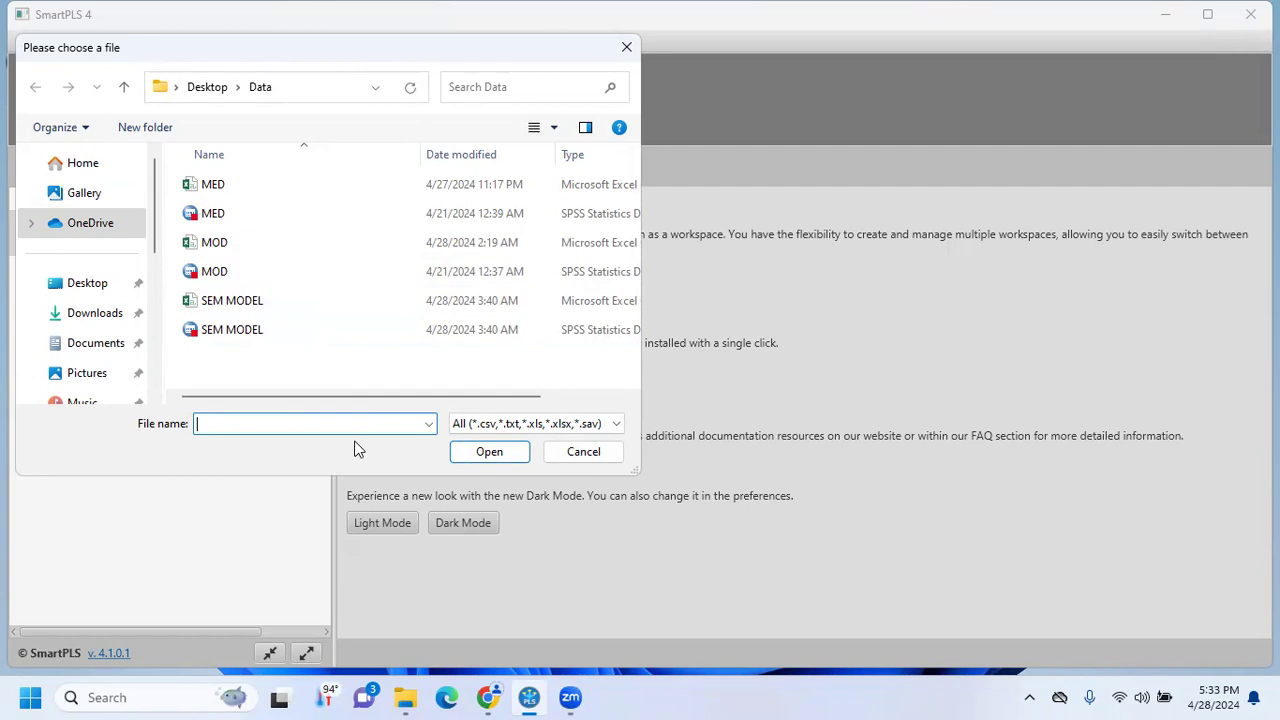
double_click(222, 302)
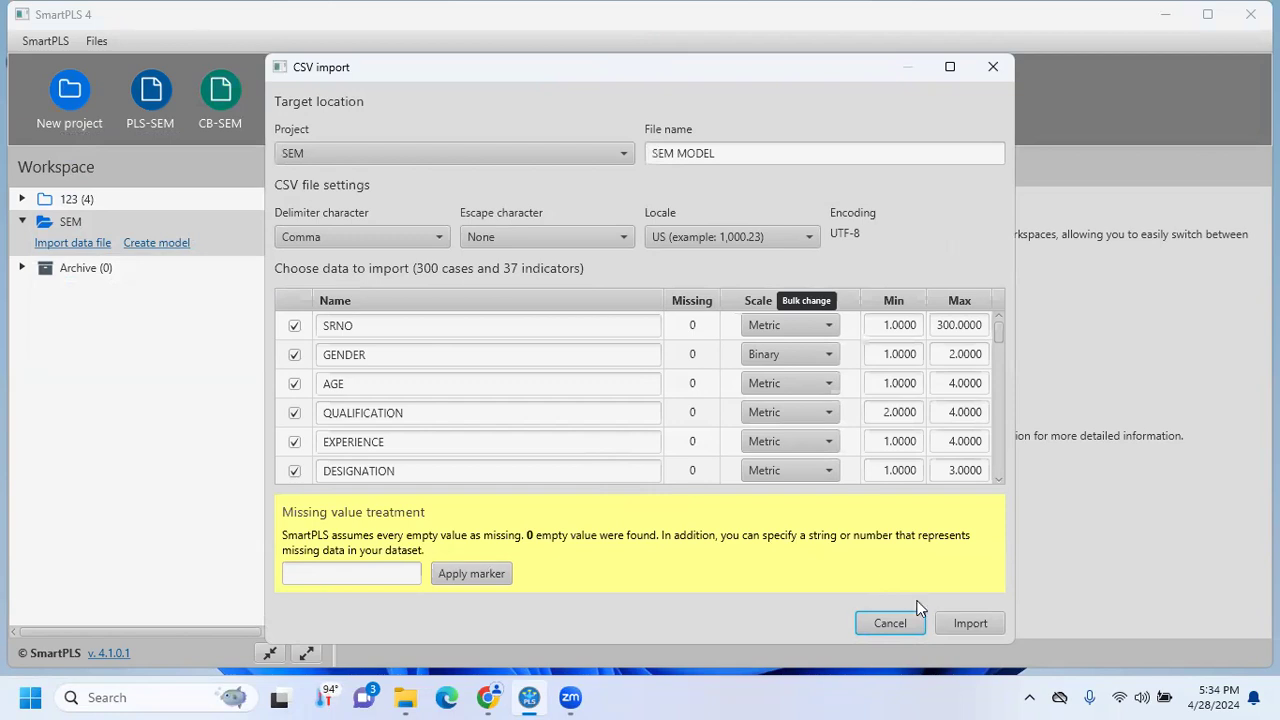
click(952, 628)
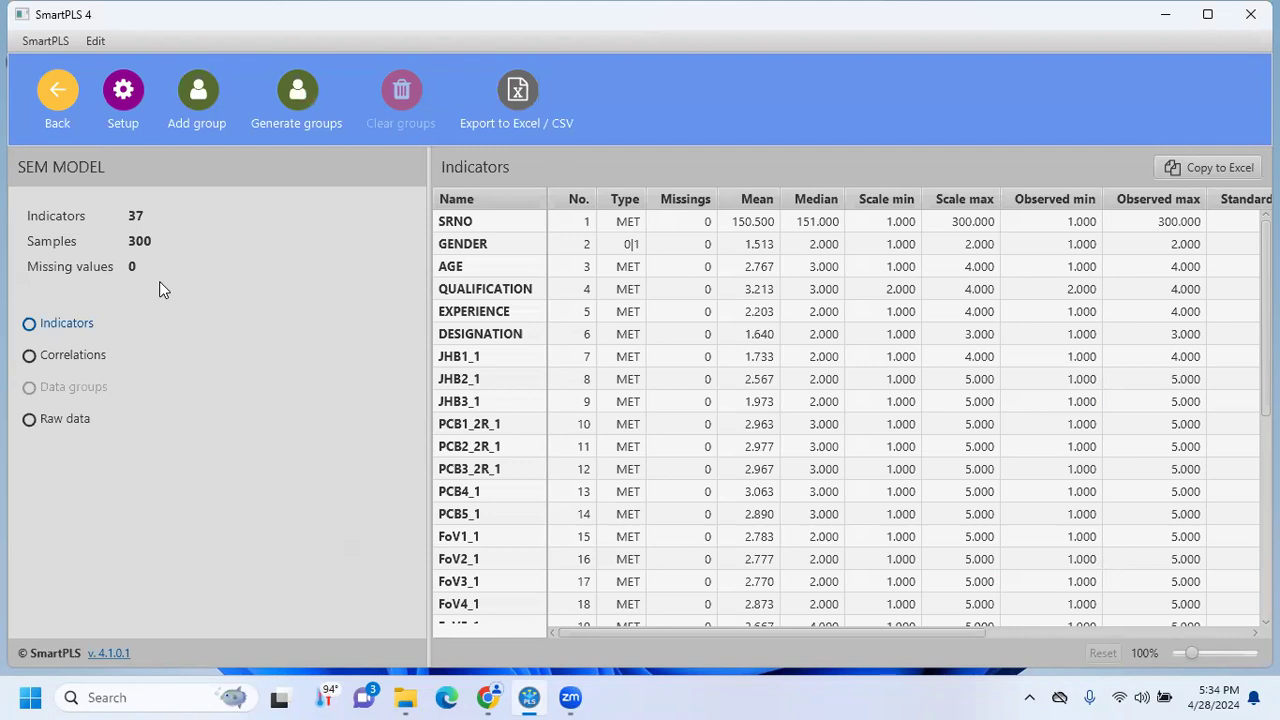
click(67, 98)
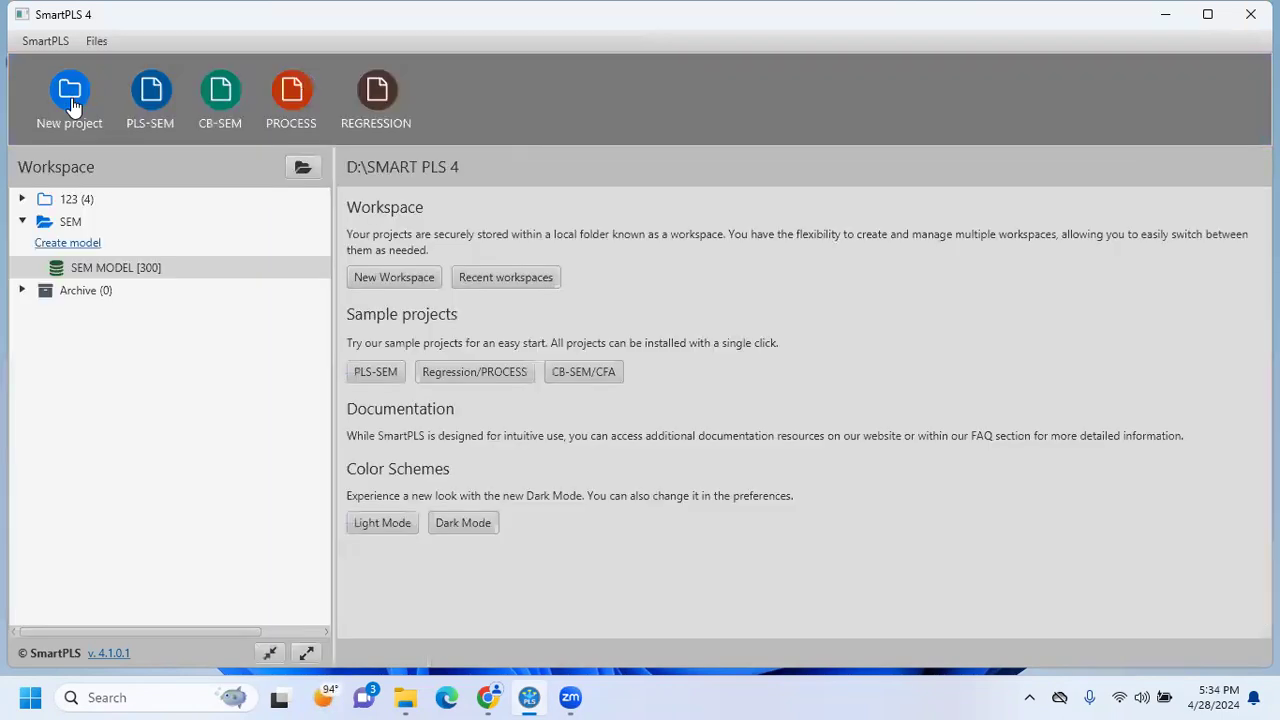
Create a PLS-SEM model named SEM in the SEM project
click(93, 247)
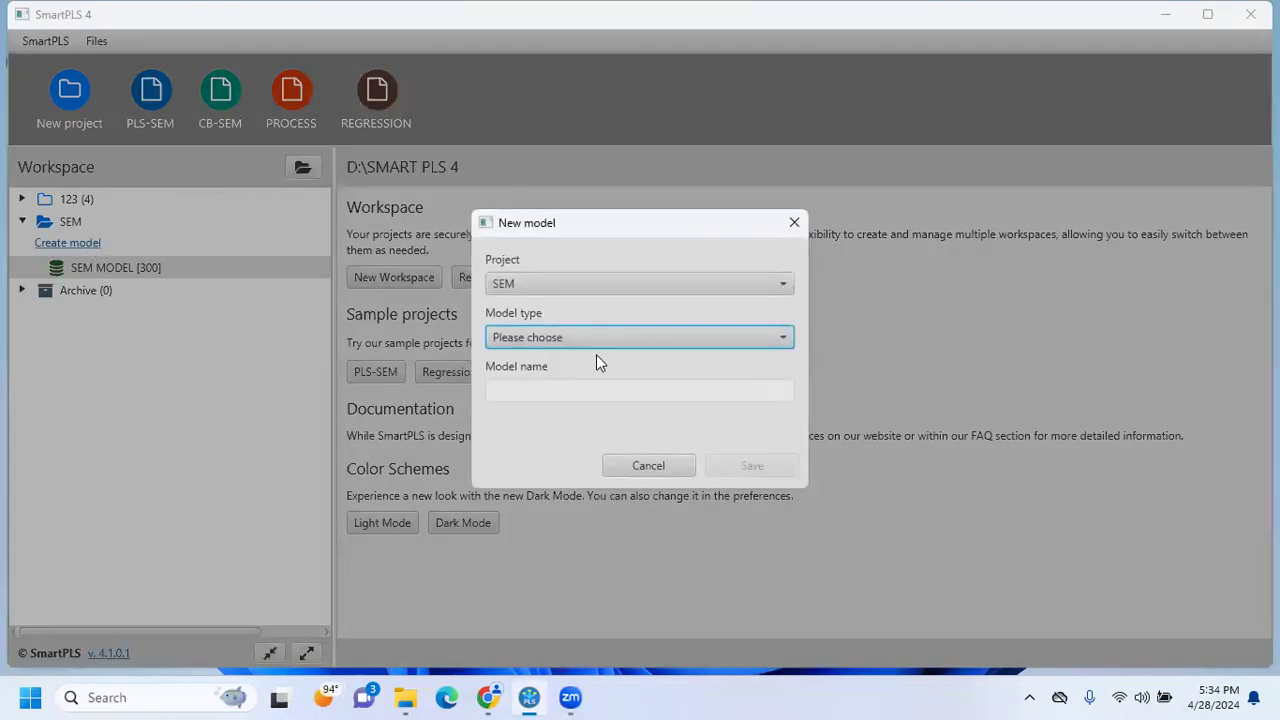
click(787, 337)
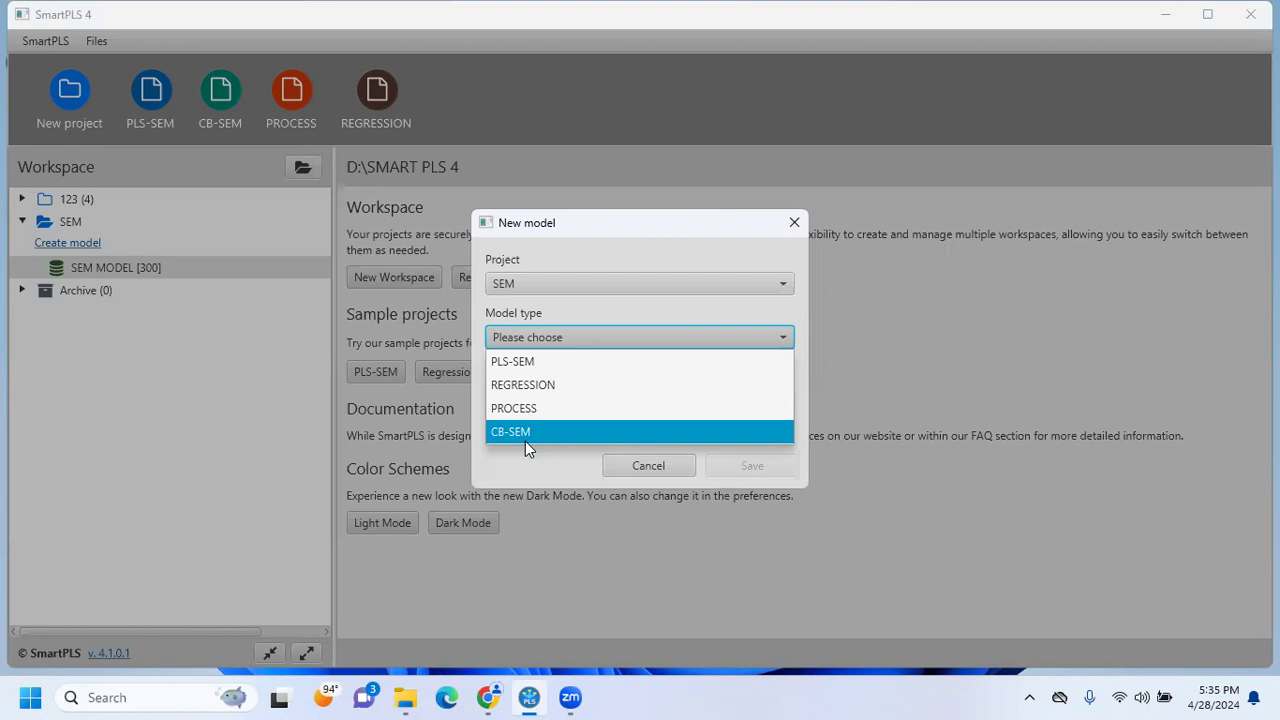
click(547, 362)
click(603, 395)
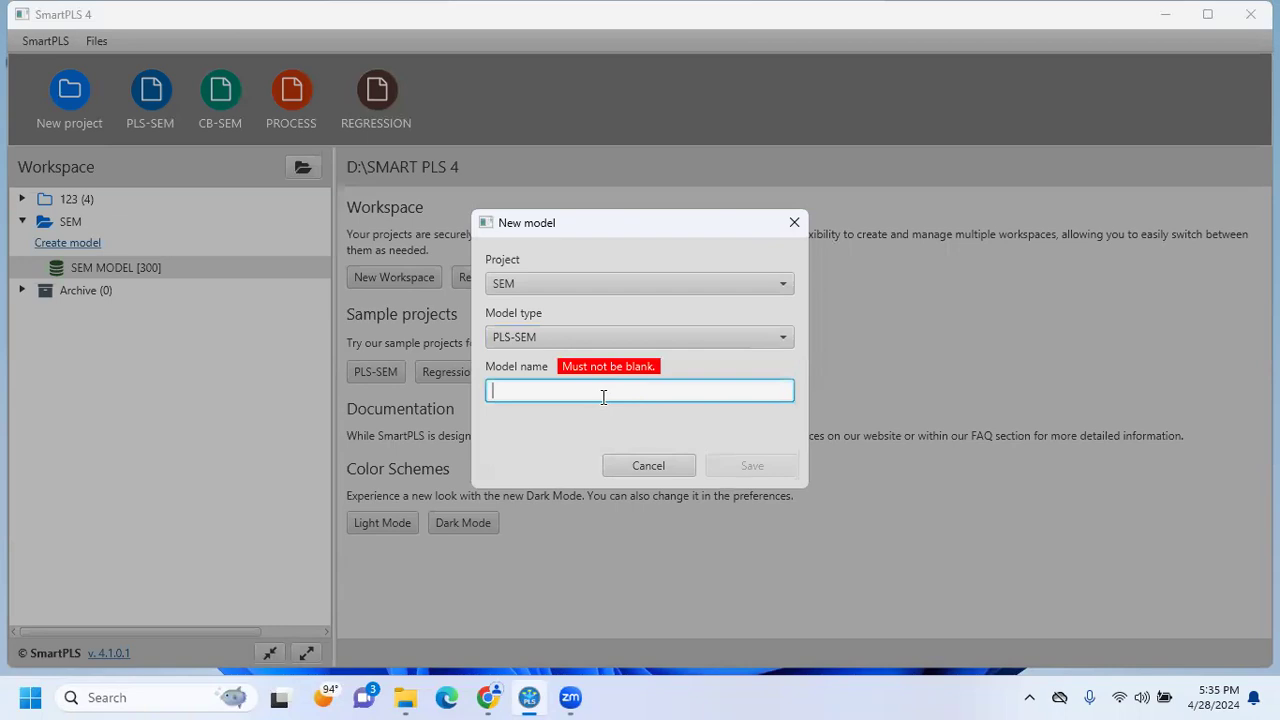
text(SE)
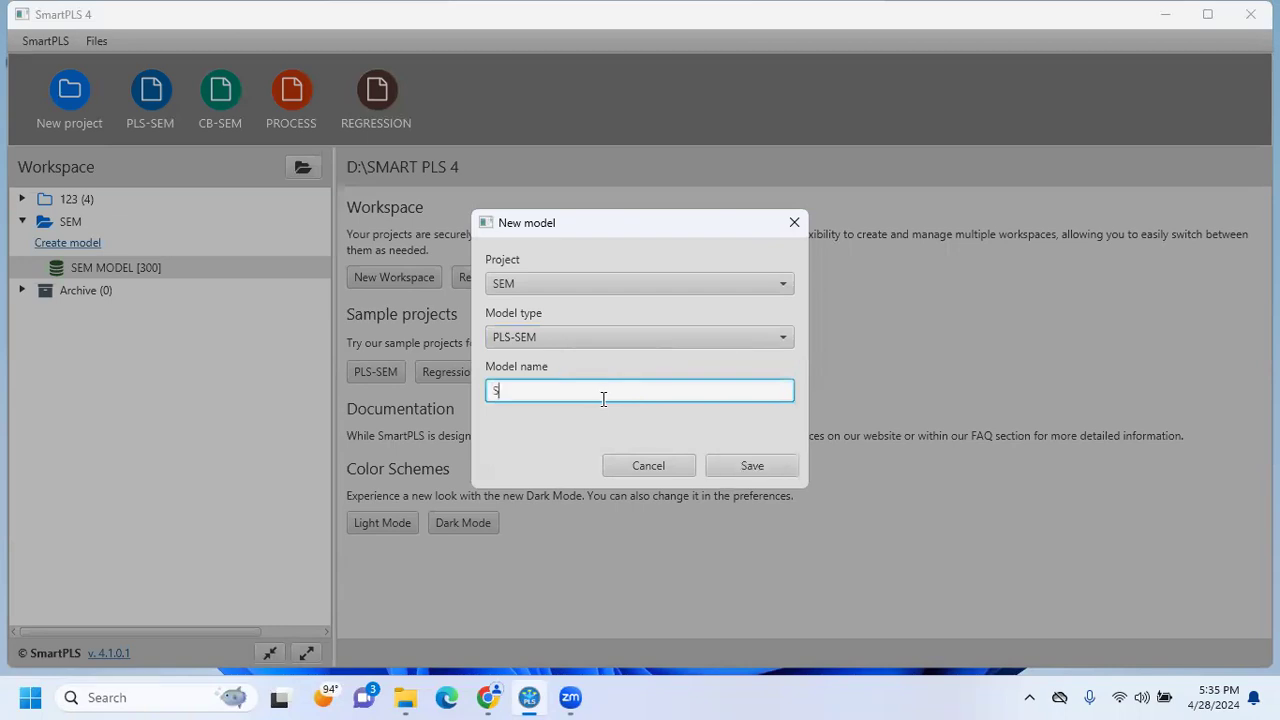
text(M)
click(750, 467)
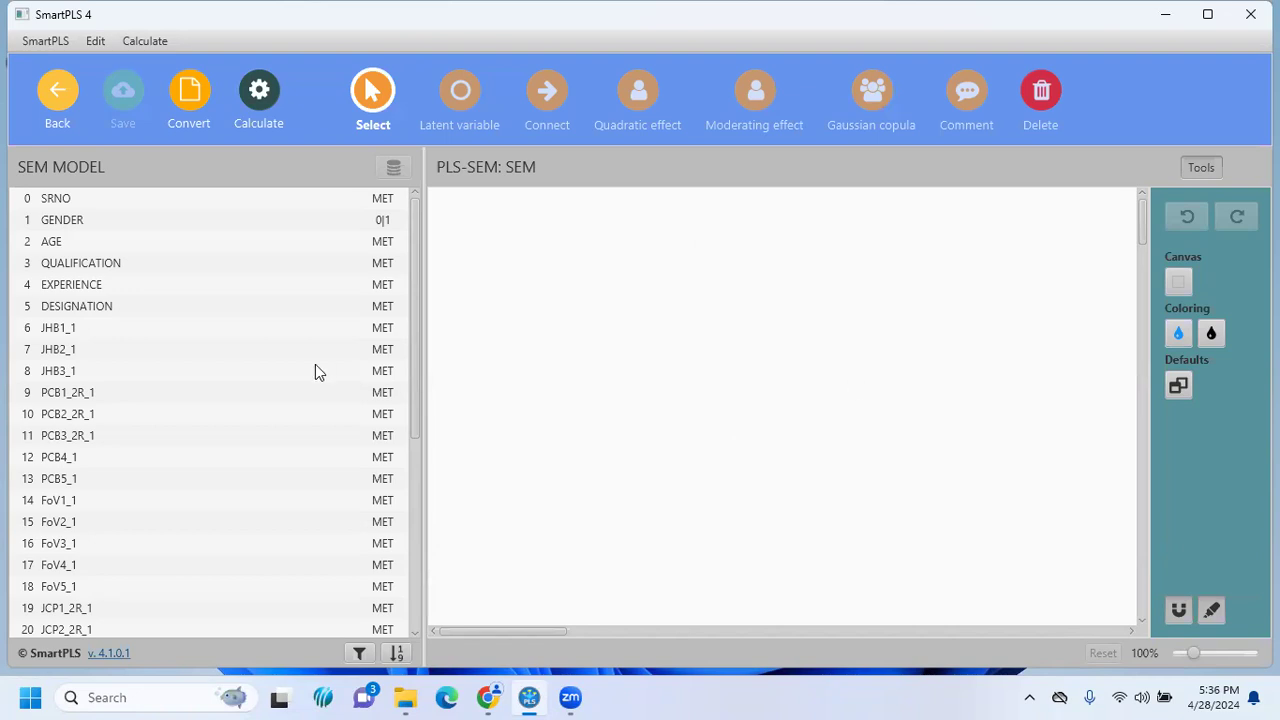
Place indicators JHB1_1 to JHB3_1 together on the right side of the canvas as a new latent variable
click(99, 332)
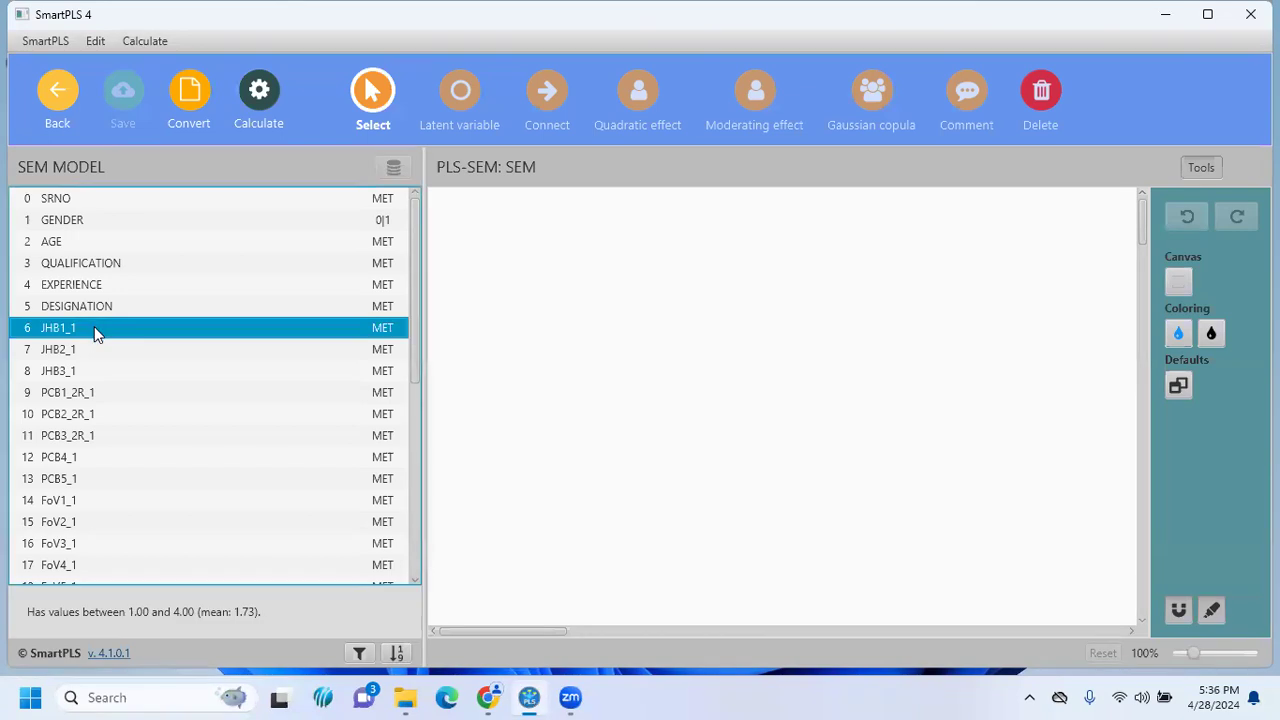
key(shift+Down)
key(shift+Down)
key(shift+Down)
key(shift+Up)
drag(221, 354, 976, 301)
Name the new latent variable JHB and shift it slightly down and left so all its indicators fit on the canvas
text(Alpha)
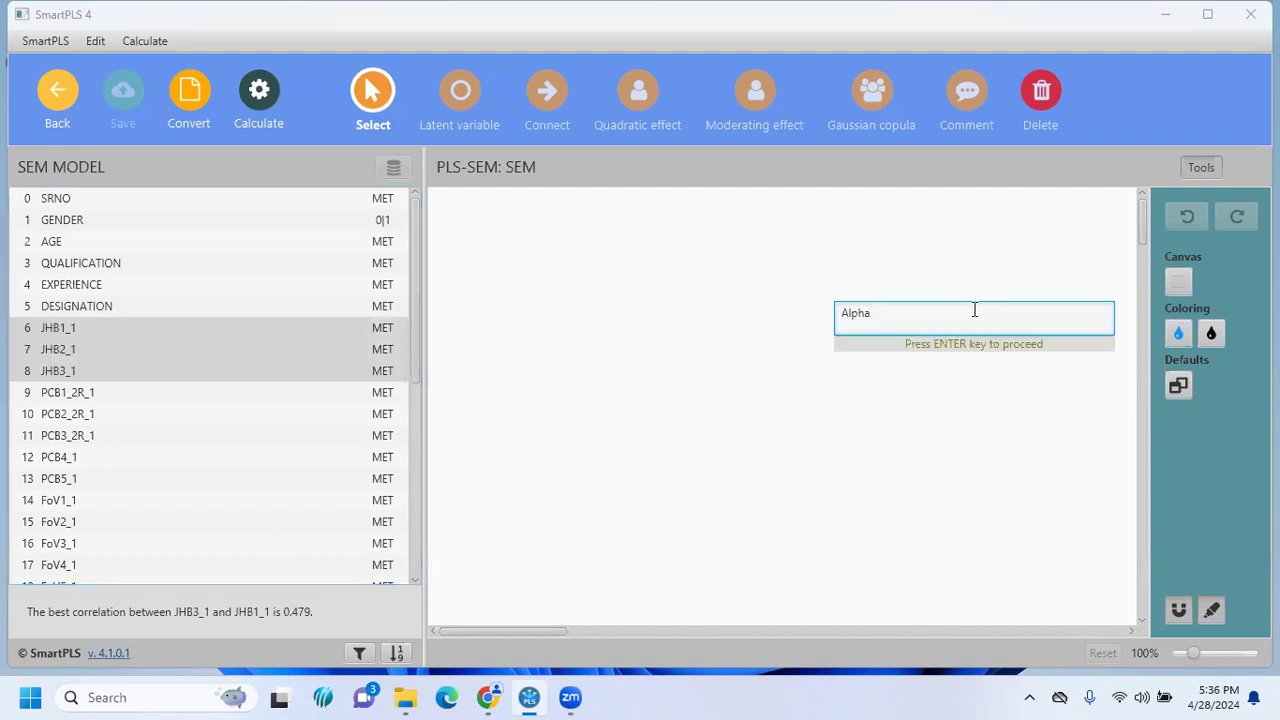
key(BackSpace)
key(BackSpace)
key(BackSpace)
key(BackSpace)
key(BackSpace)
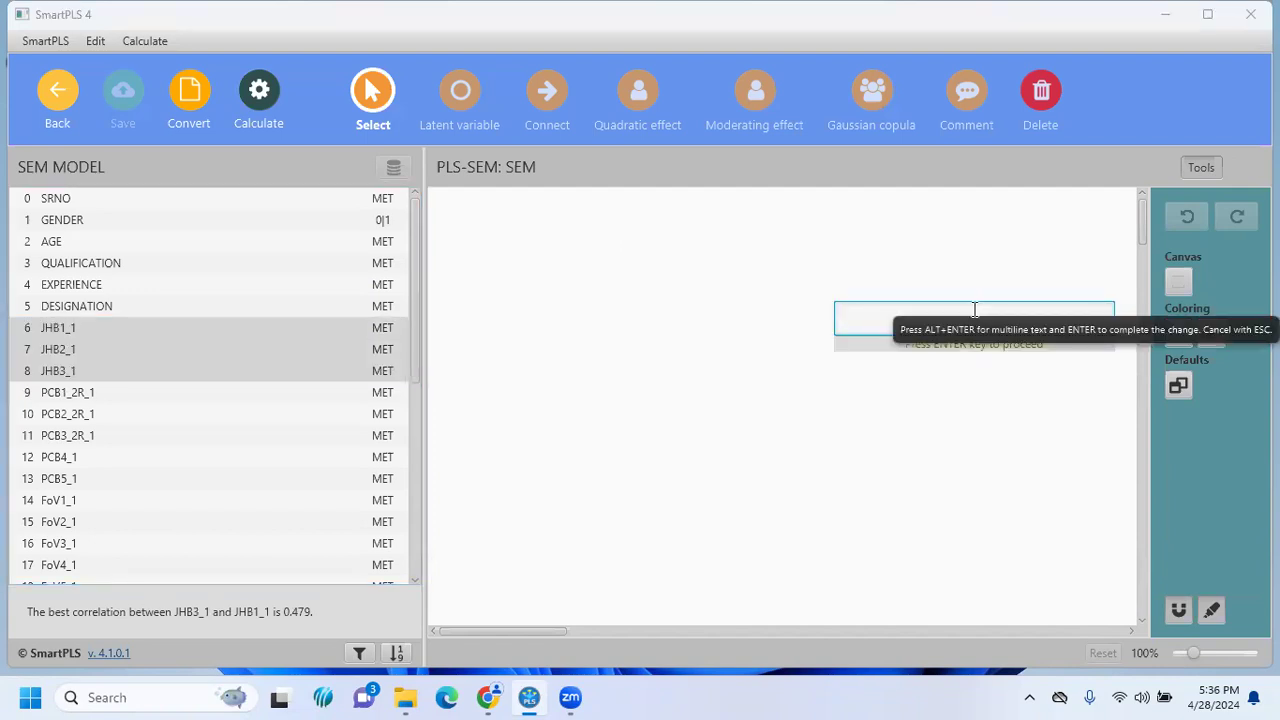
text(JHB)
key(Return)
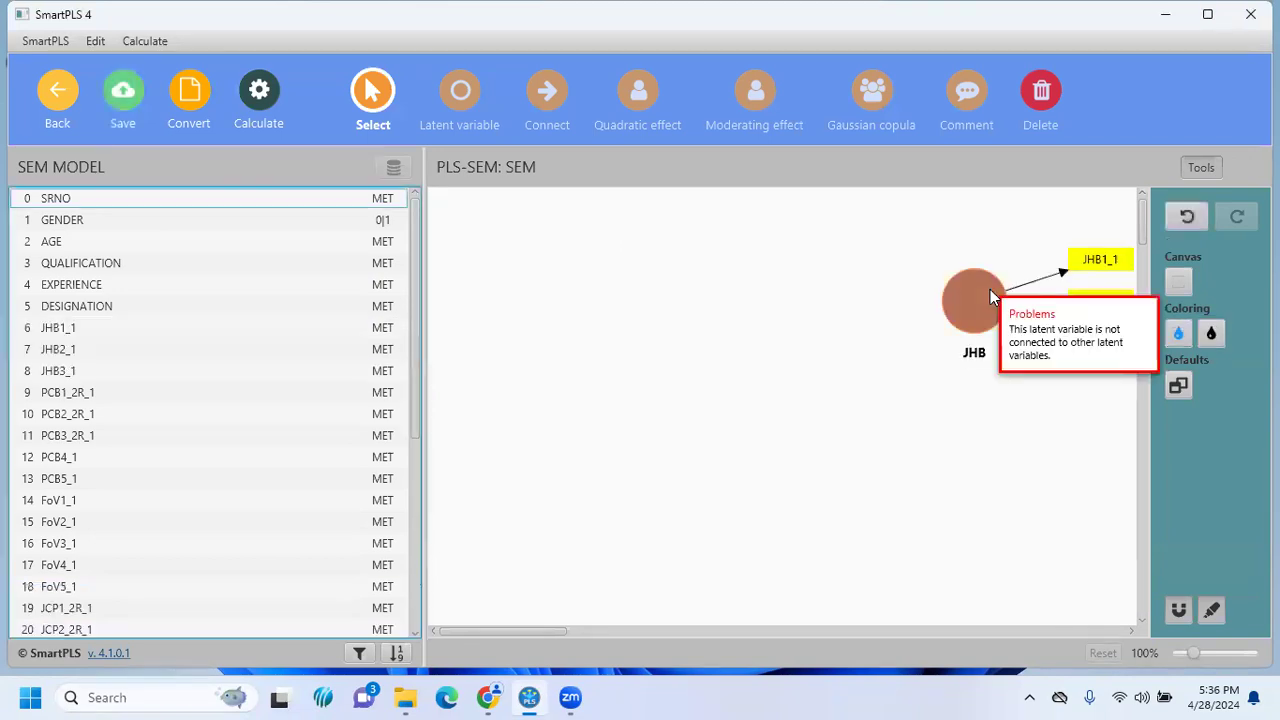
drag(976, 294, 952, 322)
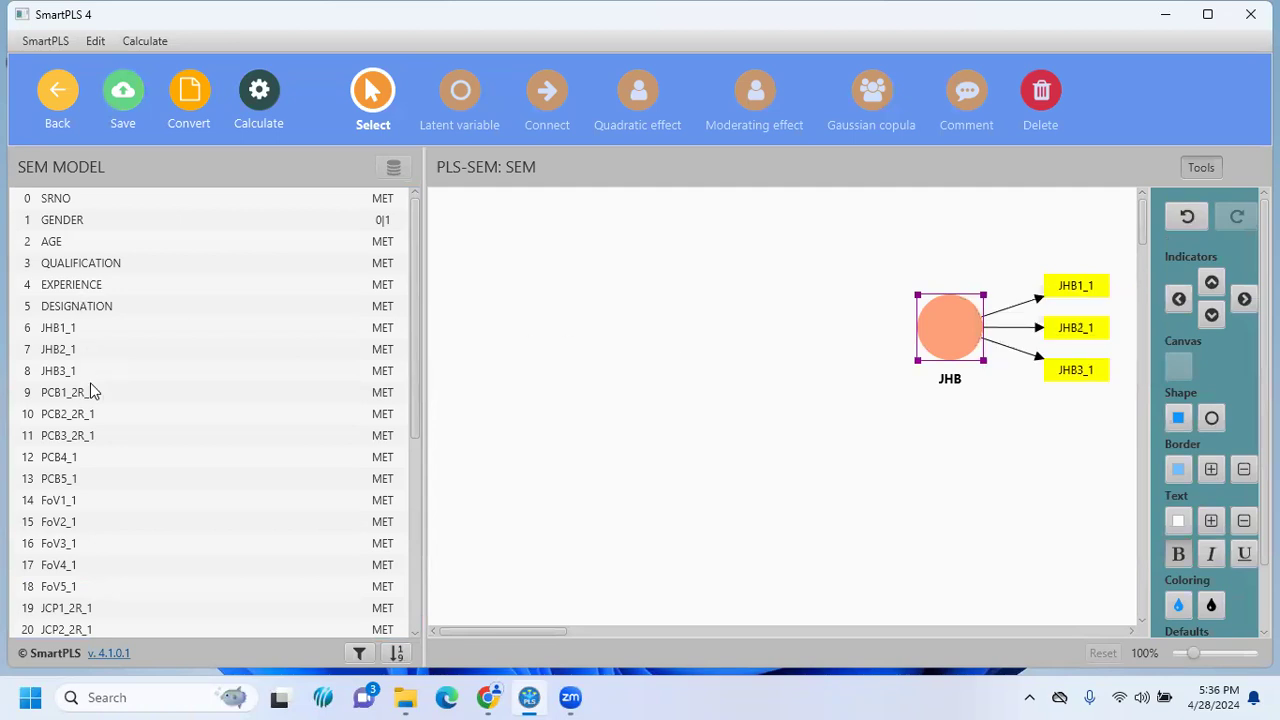
Place indicators PCB1_2R_1 to PCB5_1 together on the upper left of the canvas as a new latent variable
scroll(374, 363, down, 1)
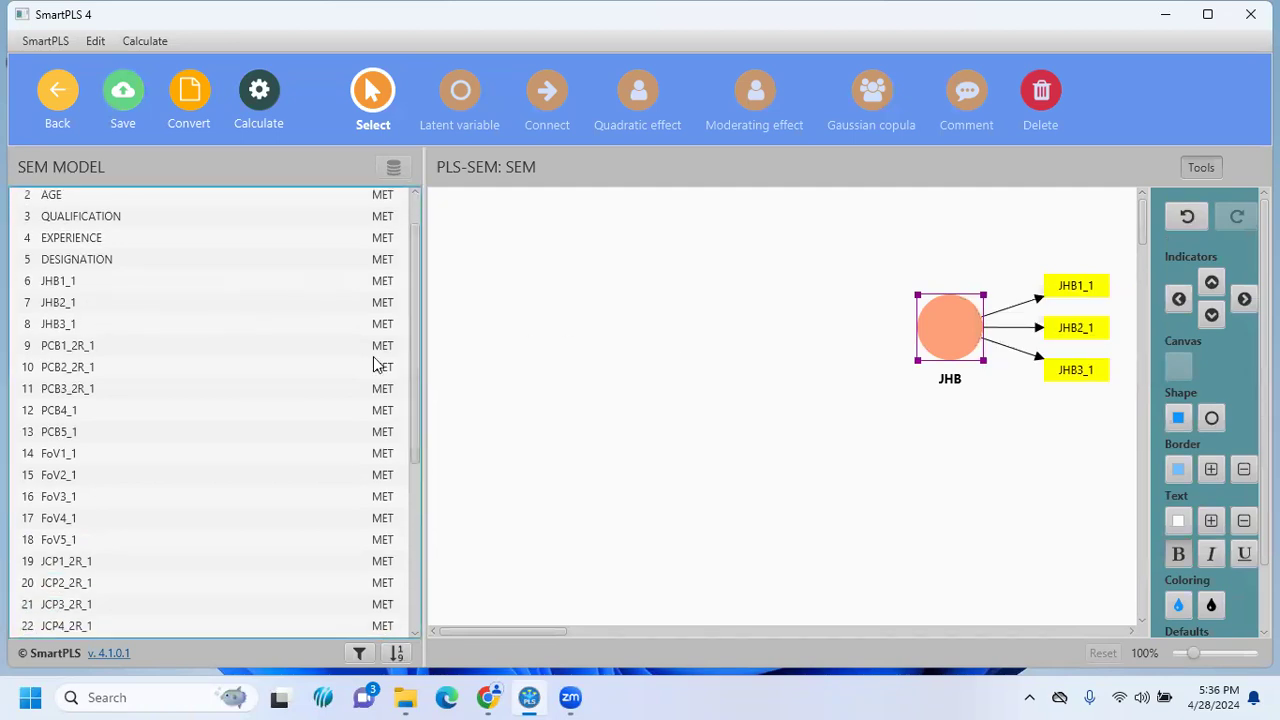
click(95, 341)
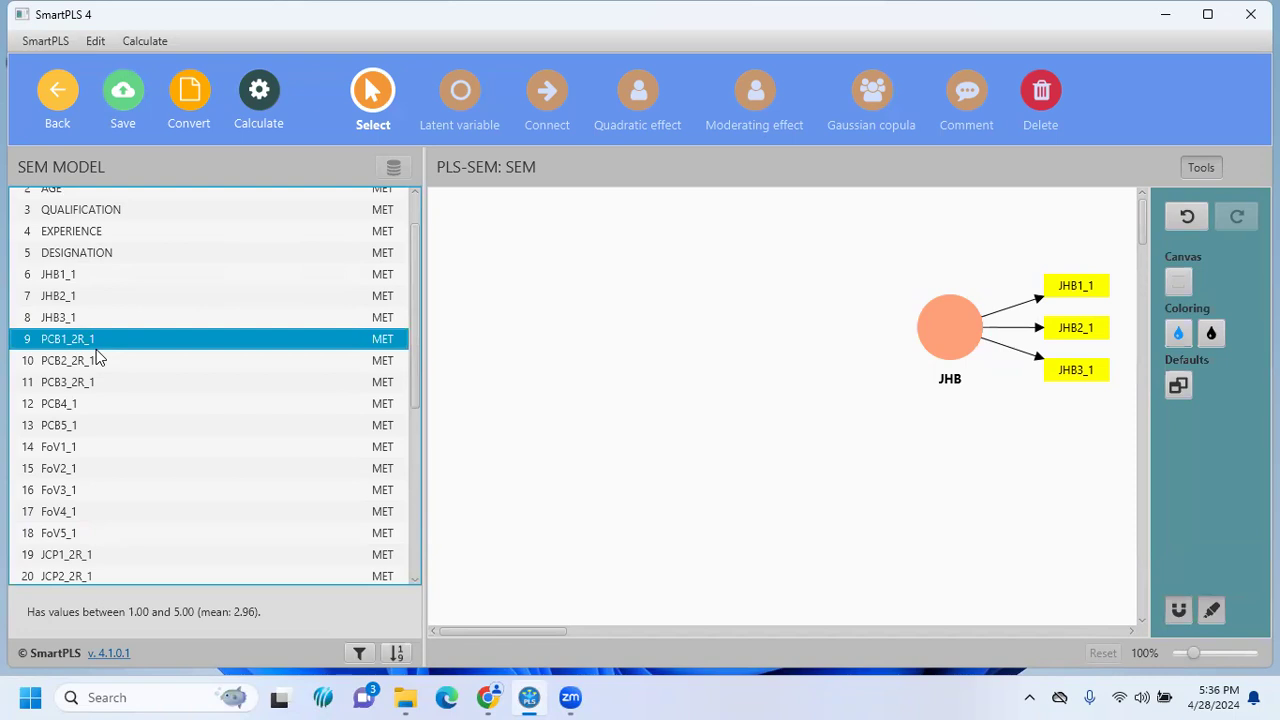
key(shift+Down)
key(shift+Down)
key(shift+Down)
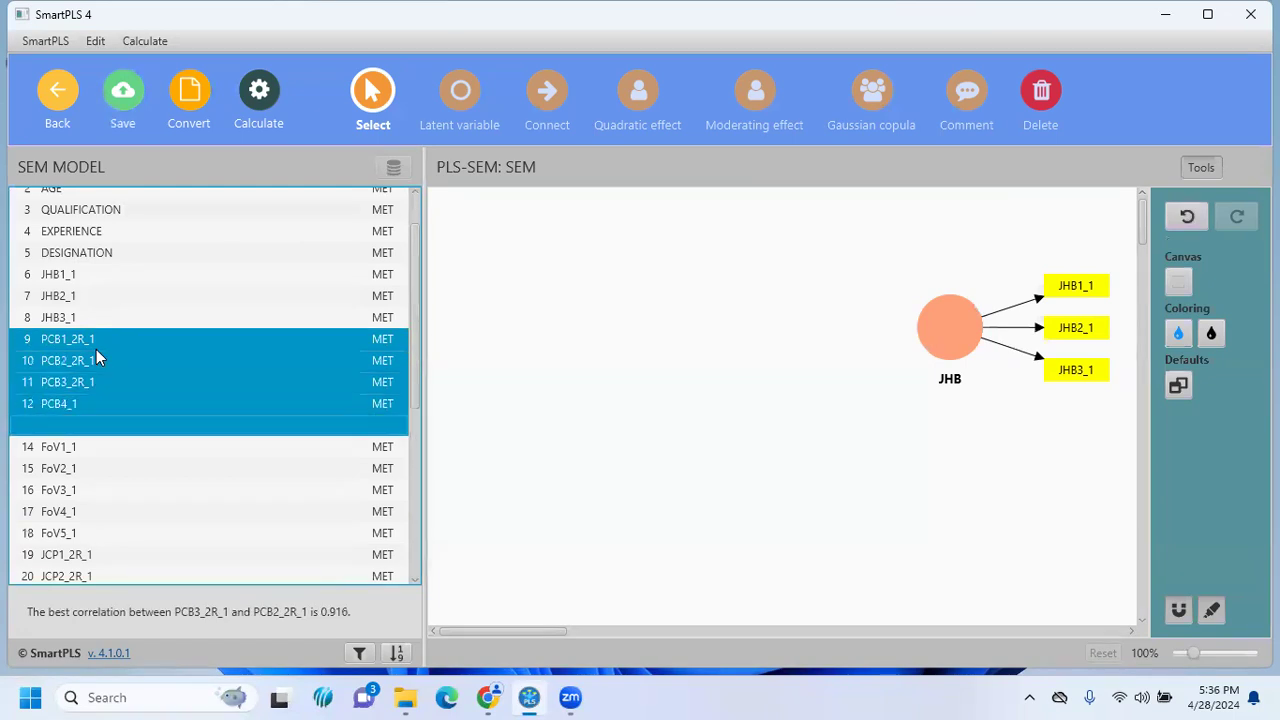
mouse_move(92, 362)
mouse_down()
mouse_move(200, 320)
mouse_move(551, 280)
mouse_move(560, 294)
mouse_move(564, 277)
mouse_up()
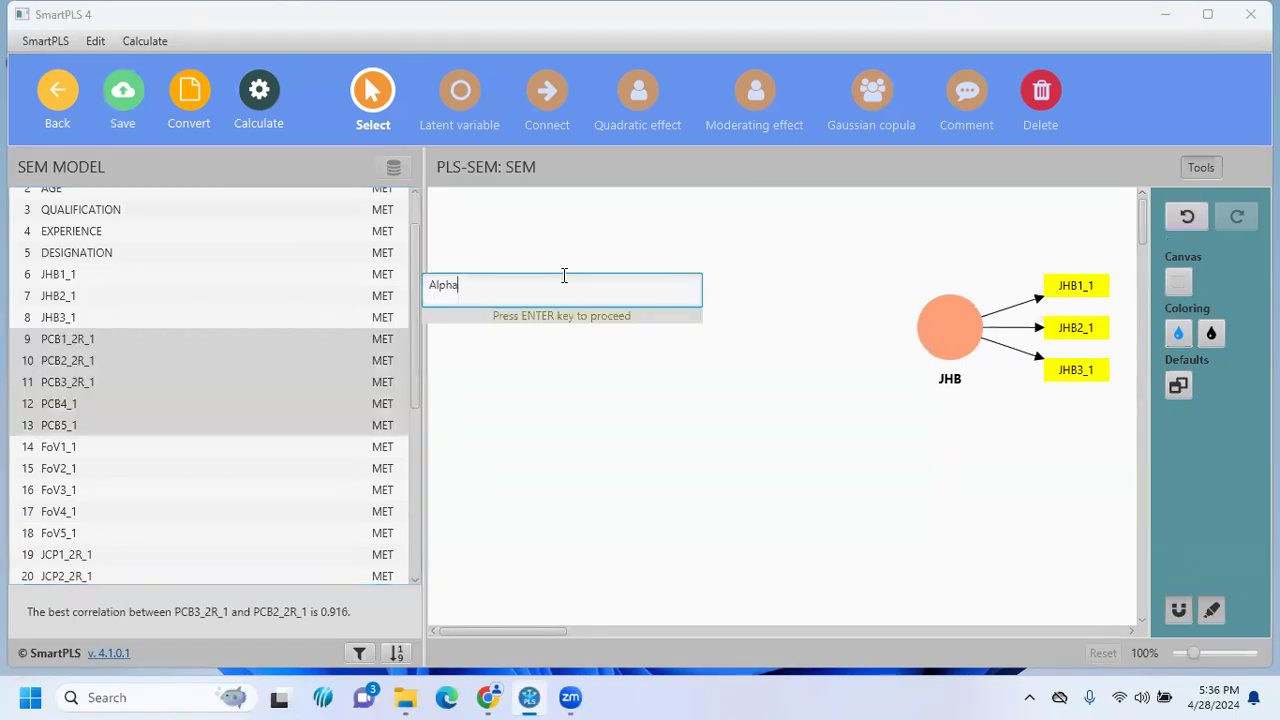
Name the new latent variable PCB and shift it slightly down and right
key(BackSpace)
key(BackSpace)
key(BackSpace)
key(BackSpace)
key(BackSpace)
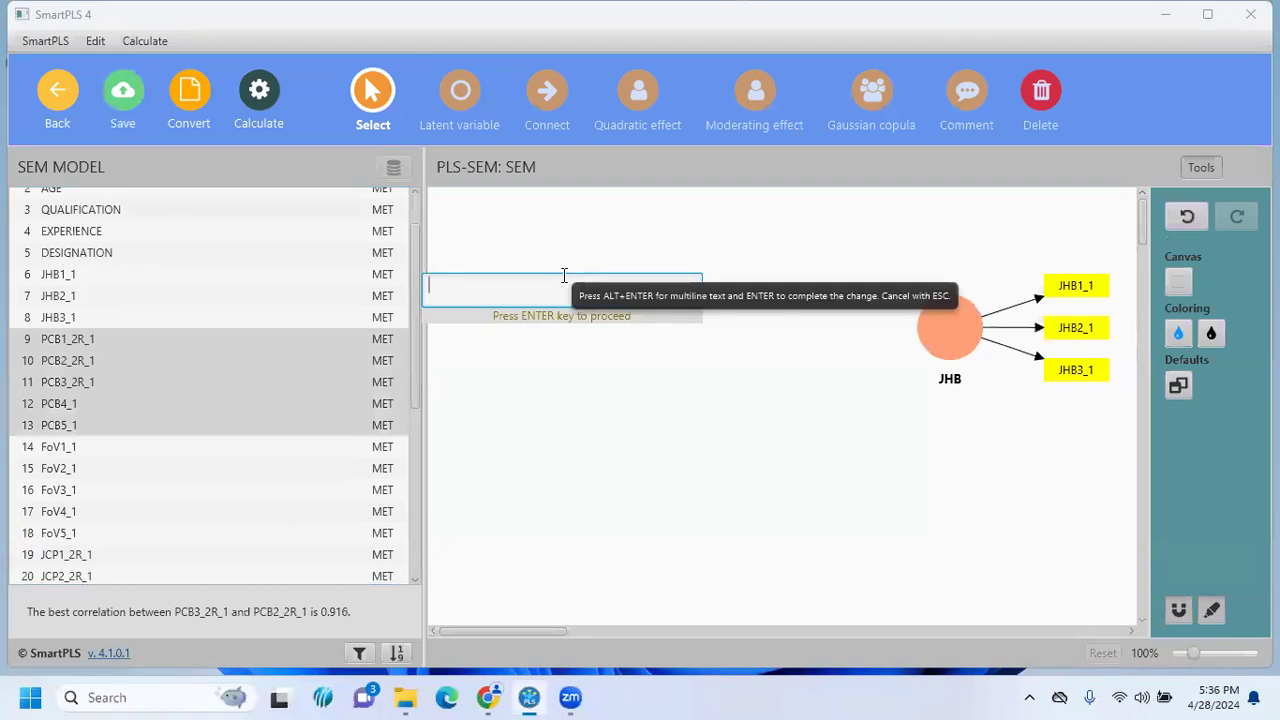
text(PCB)
key(Return)
drag(562, 272, 579, 295)
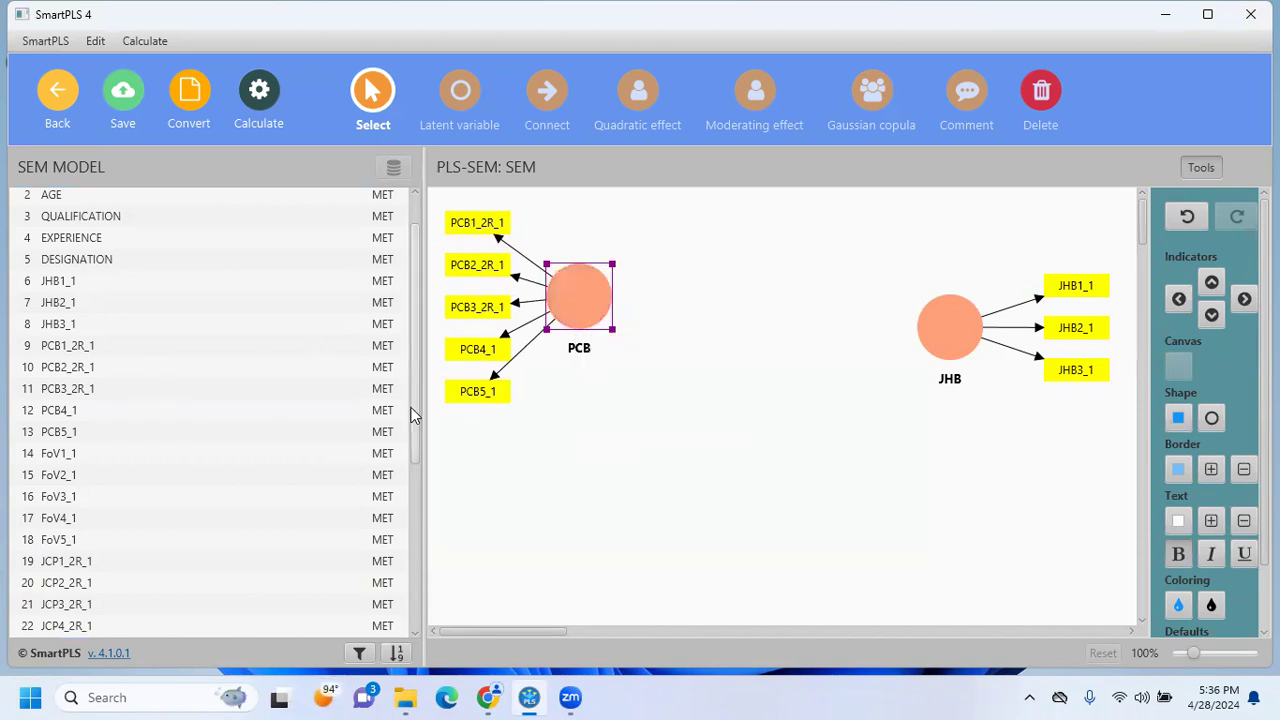
Place indicators JCP1_2R_1 to JCP6_1 together below the PCB construct as a new latent variable
drag(414, 412, 418, 463)
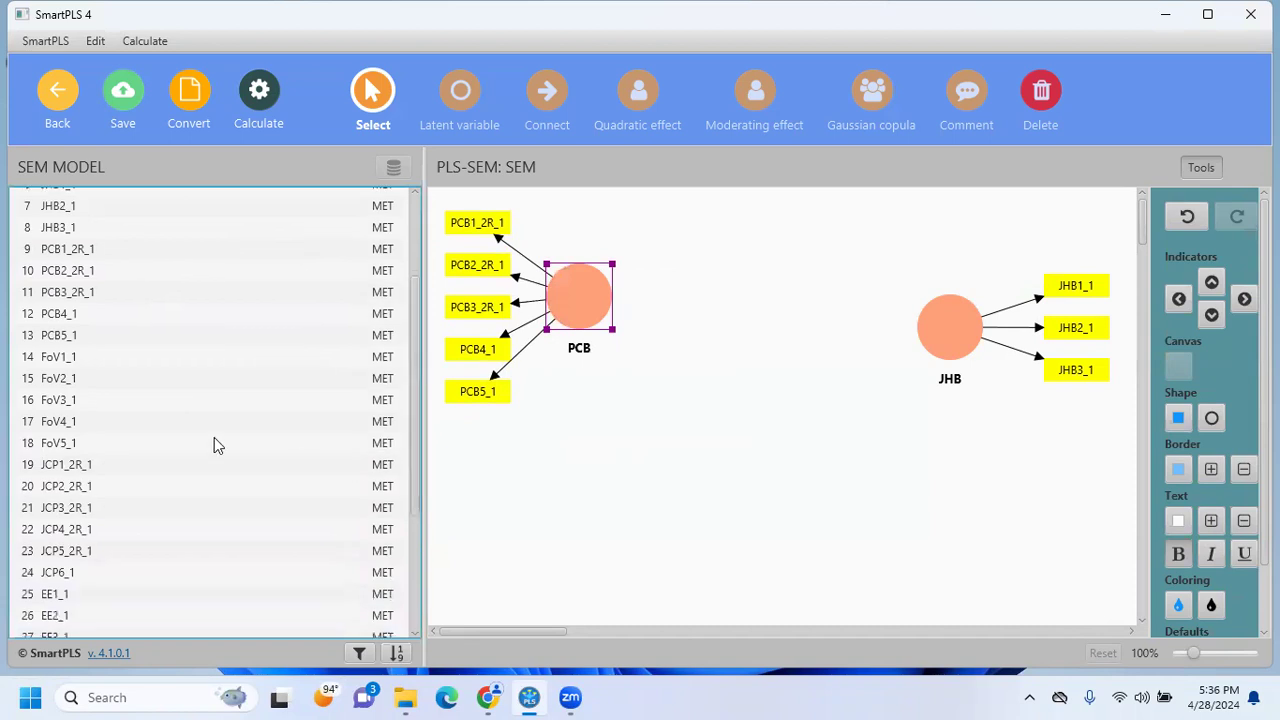
click(92, 464)
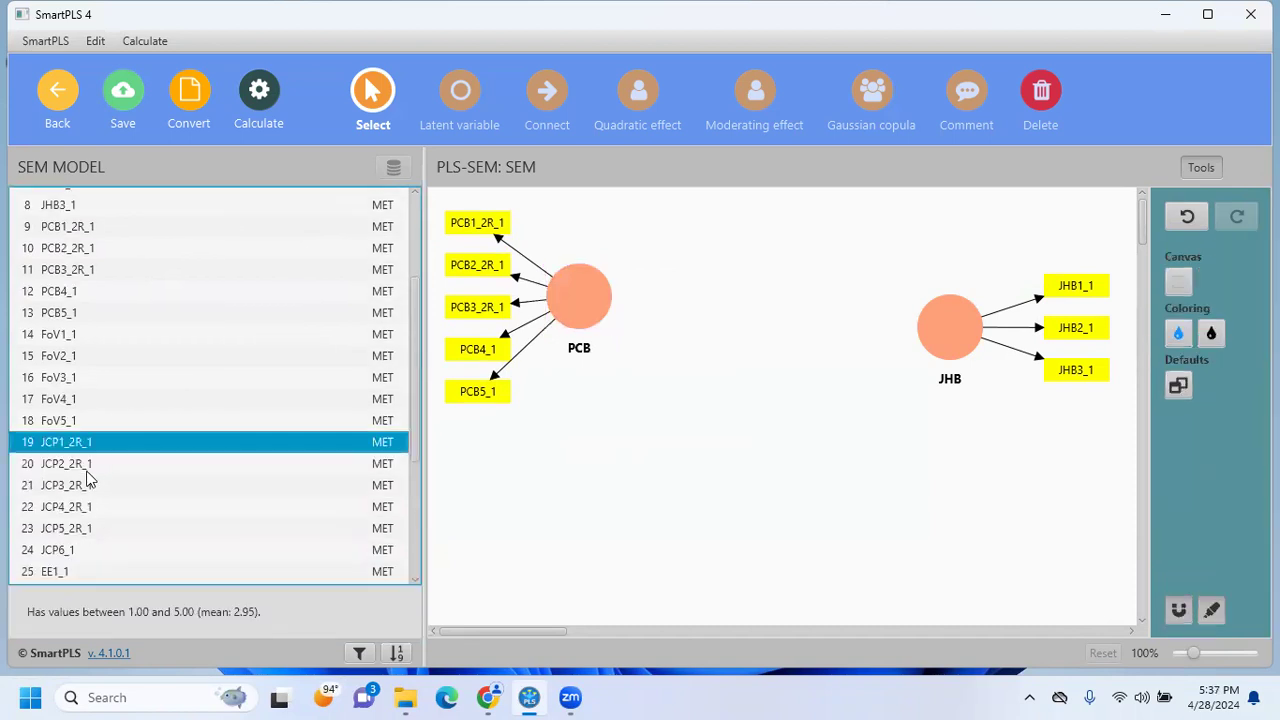
key(shift+Down)
key(shift+Down)
key(shift+Down)
key(shift+Down)
key(shift+Down)
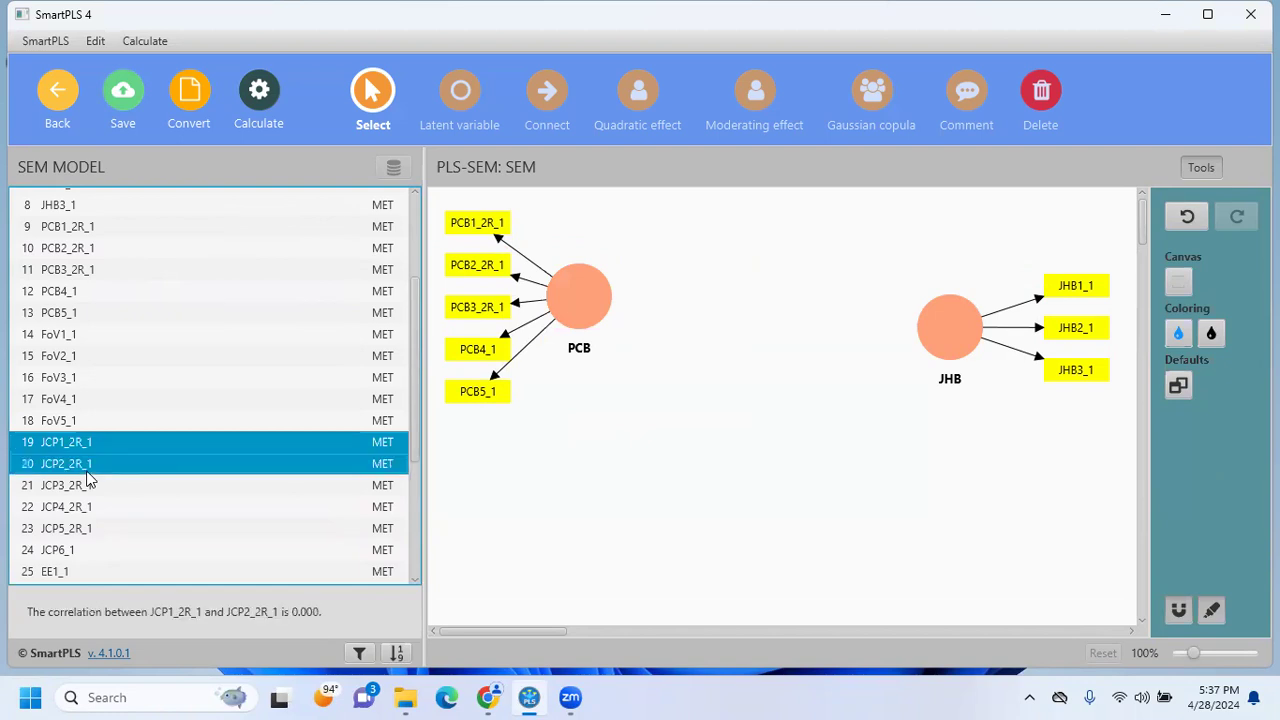
mouse_move(86, 472)
mouse_down()
mouse_move(109, 449)
mouse_move(586, 486)
mouse_move(605, 519)
mouse_up()
Name the latent variable built from the JCP indicators JCB
key(BackSpace)
key(BackSpace)
key(BackSpace)
key(BackSpace)
key(BackSpace)
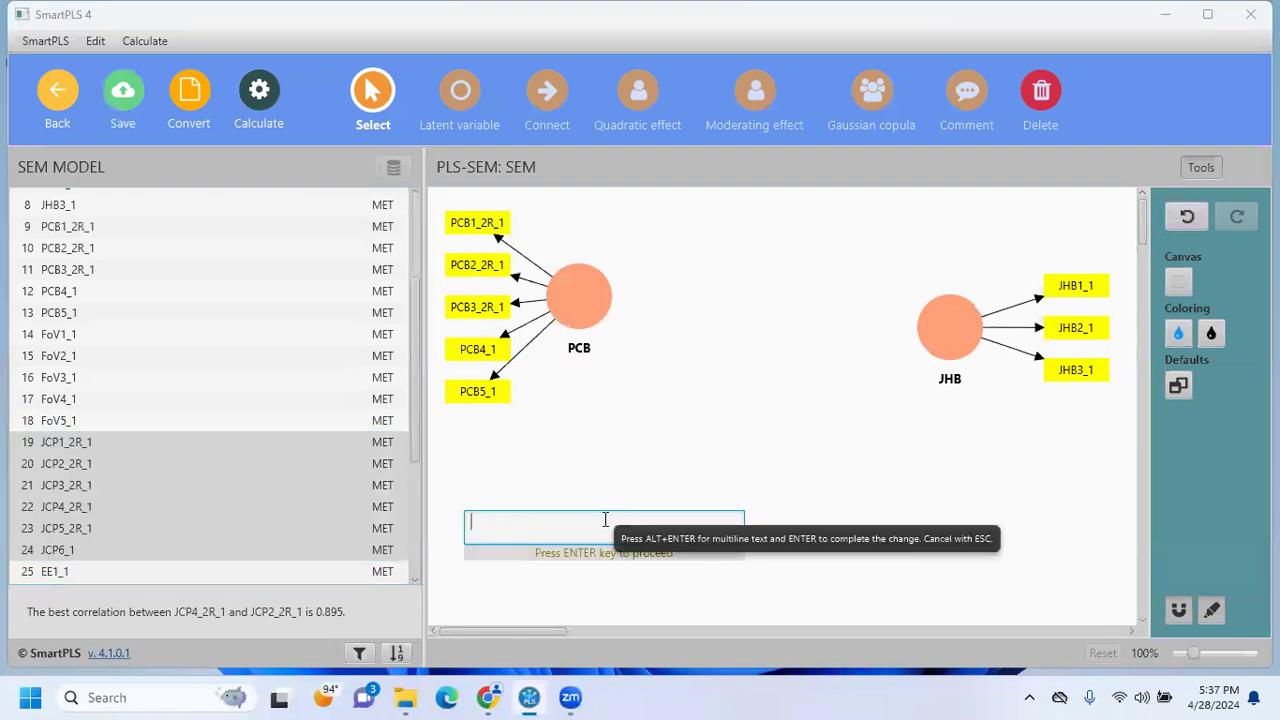
text(KCB)
key(BackSpace)
key(BackSpace)
key(BackSpace)
text(JC)
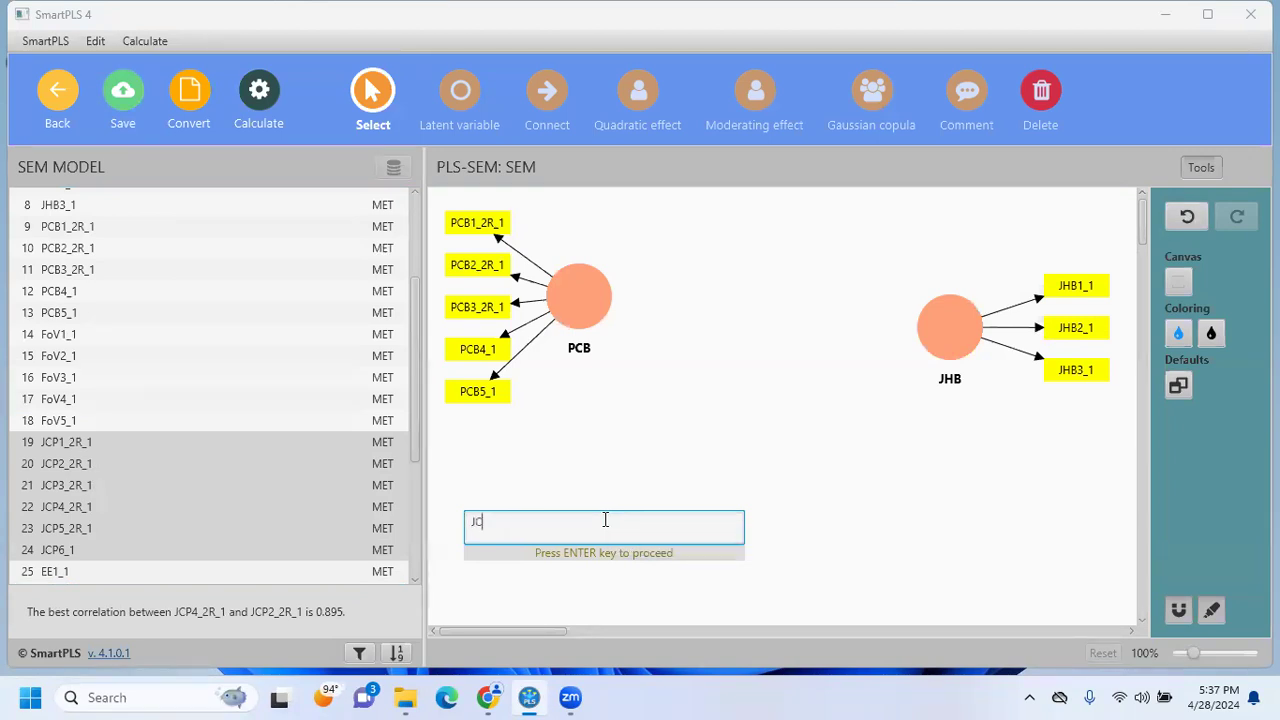
text(B)
key(Return)
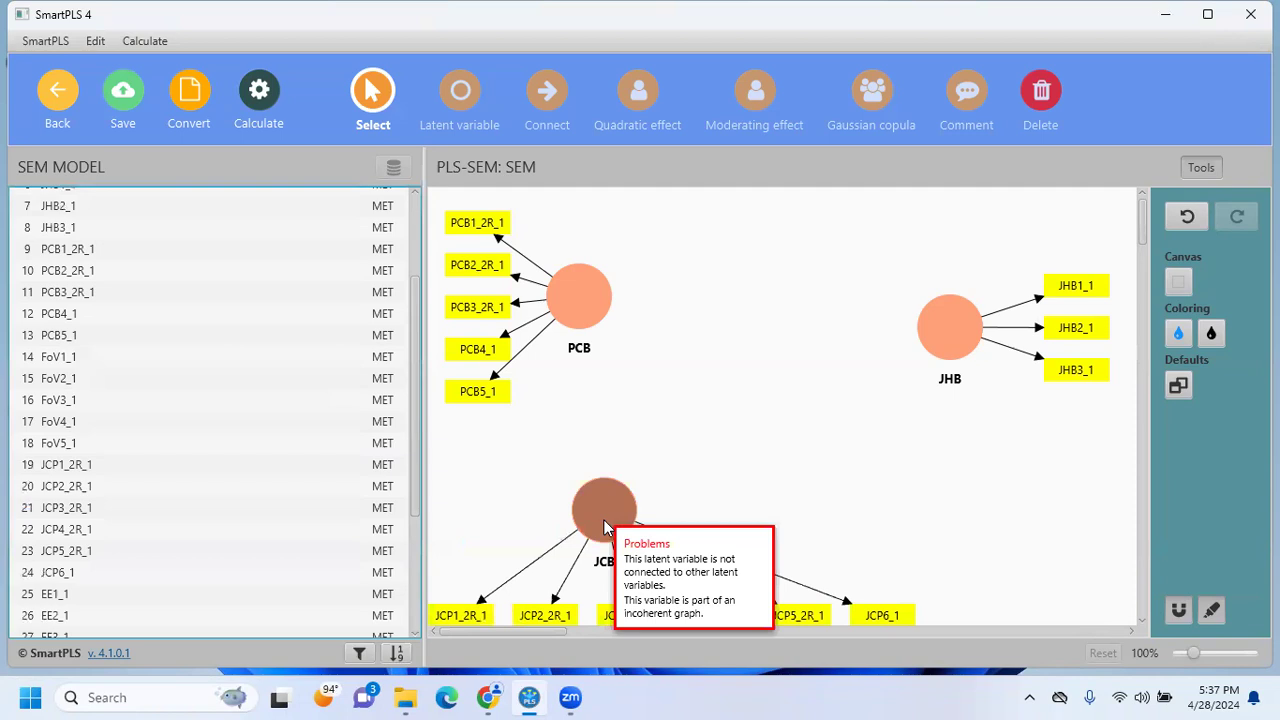
Align JCB's indicators to its left and reposition the JCB and PCB constructs so their indicators stay clear of each other
drag(604, 527, 684, 466)
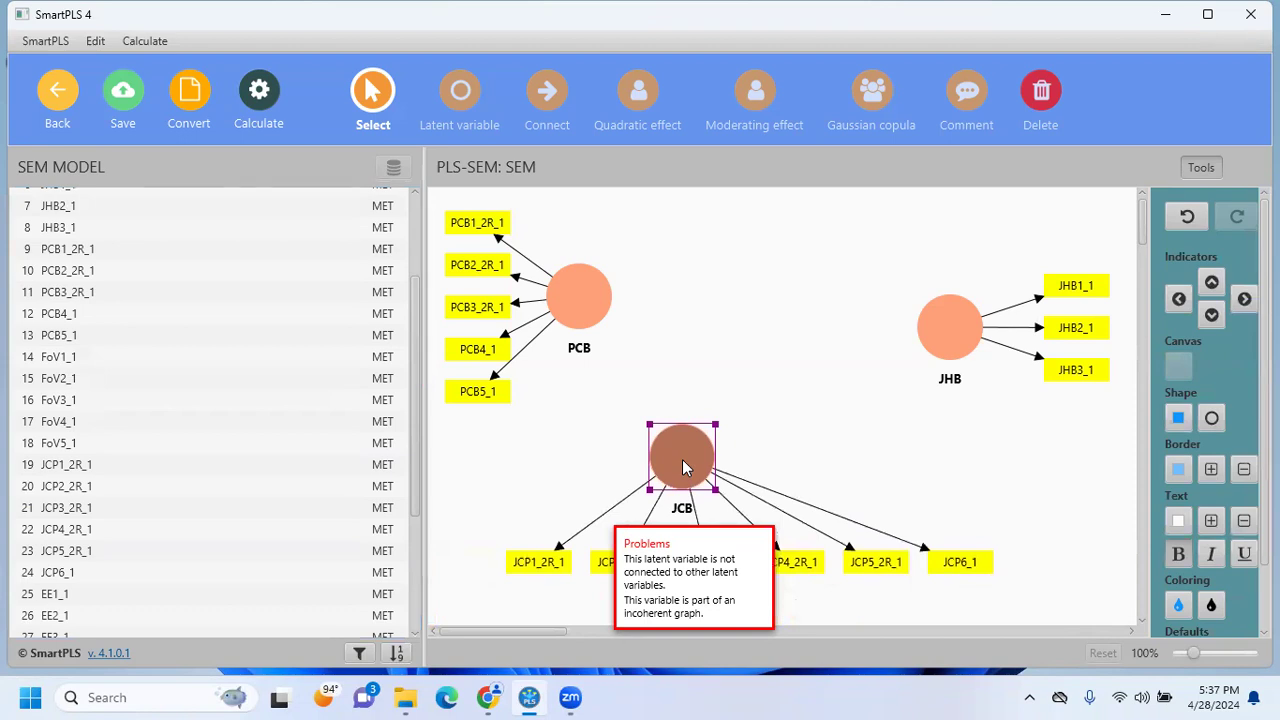
right_click(683, 462)
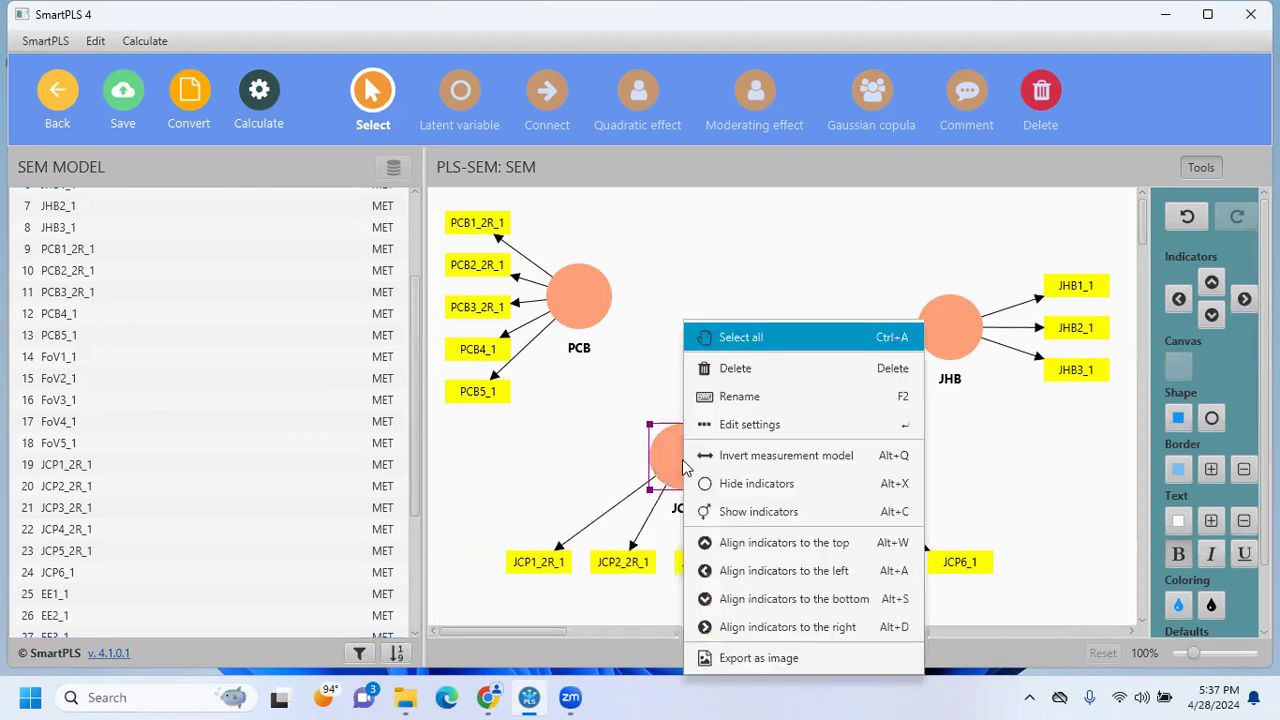
click(733, 571)
drag(662, 476, 693, 503)
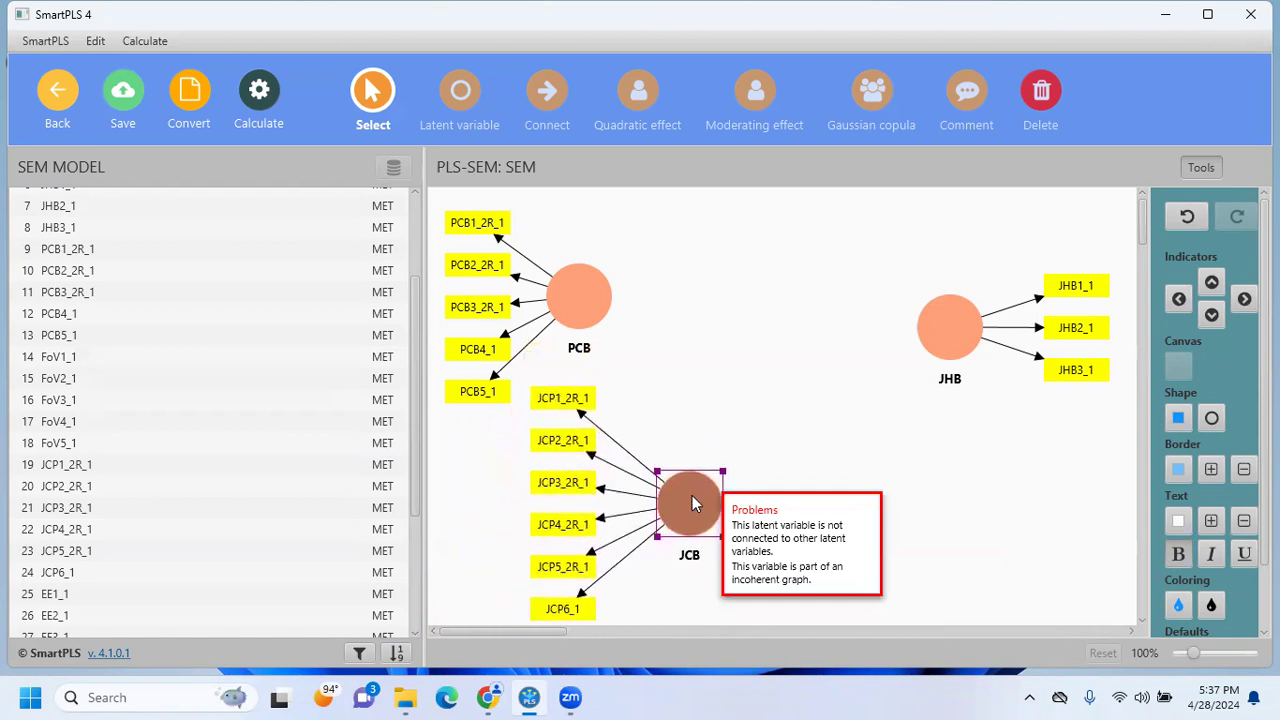
drag(580, 296, 611, 287)
drag(690, 490, 724, 490)
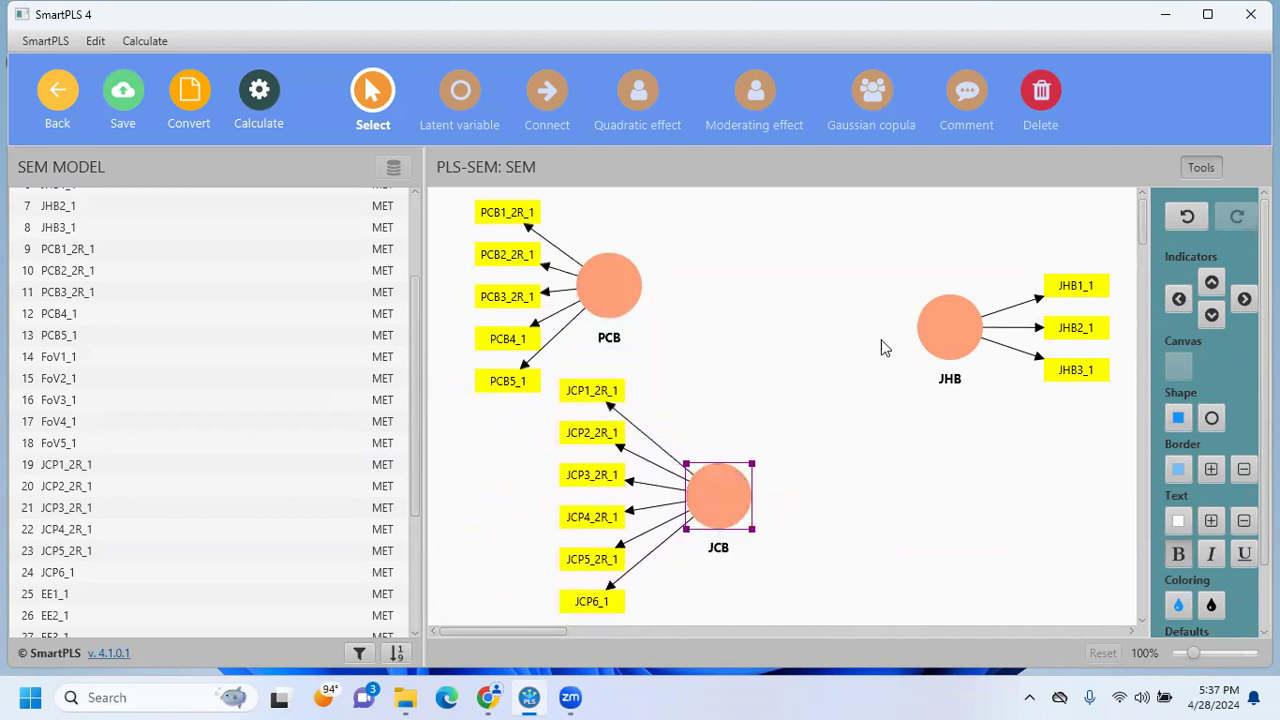
Connect the PCB construct to JHB with a structural path
mouse_move(945, 338)
click(553, 117)
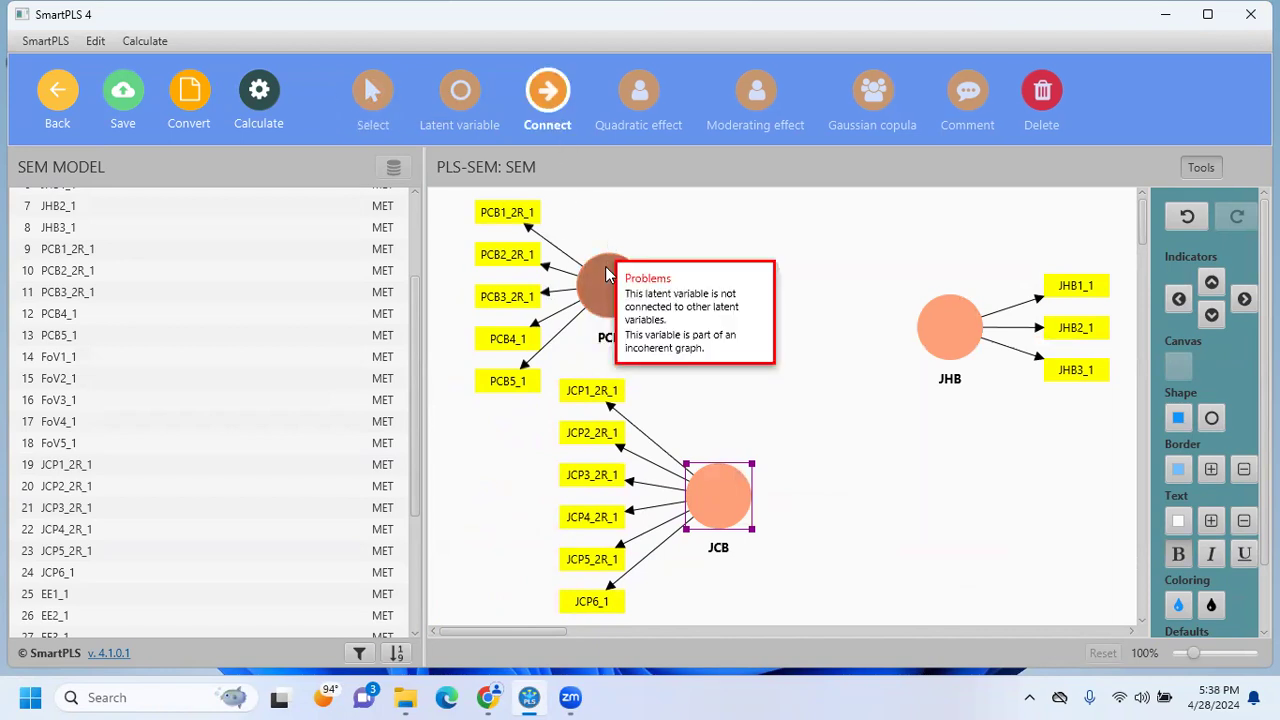
drag(607, 273, 940, 343)
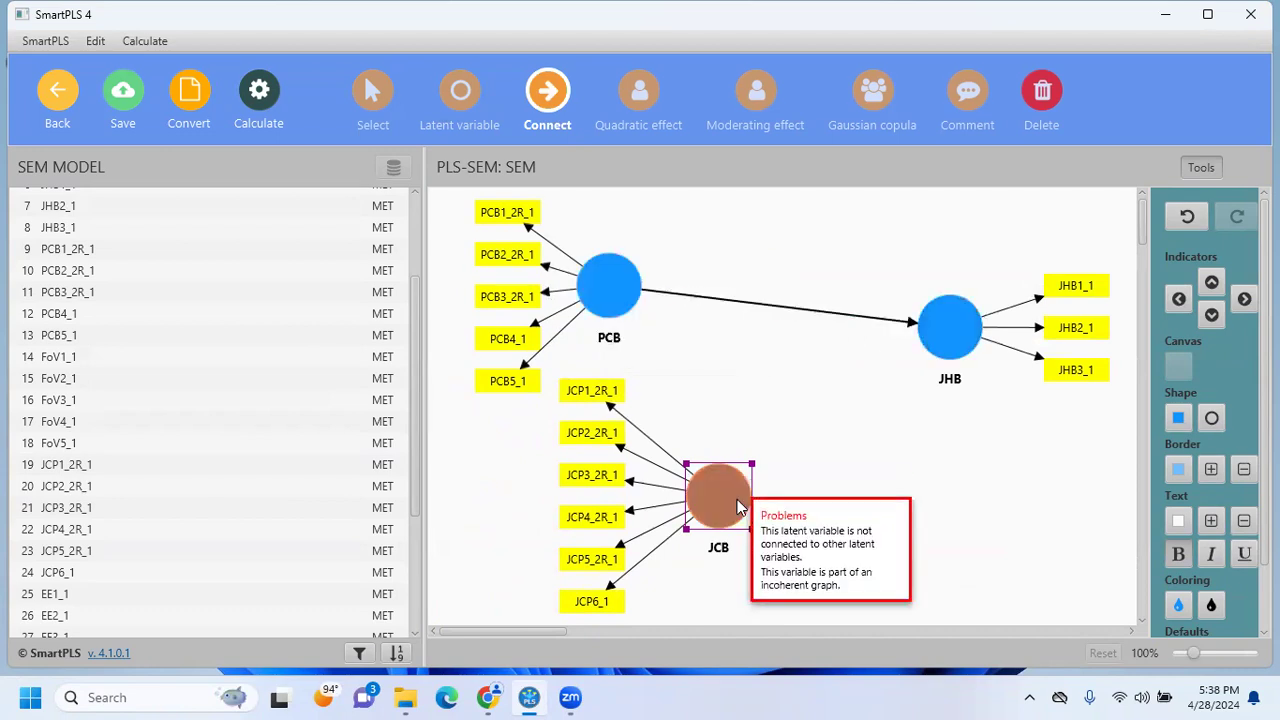
Connect the JCB construct to JHB with a structural path and run the Consistent PLS-SEM algorithm on the model
drag(740, 507, 921, 340)
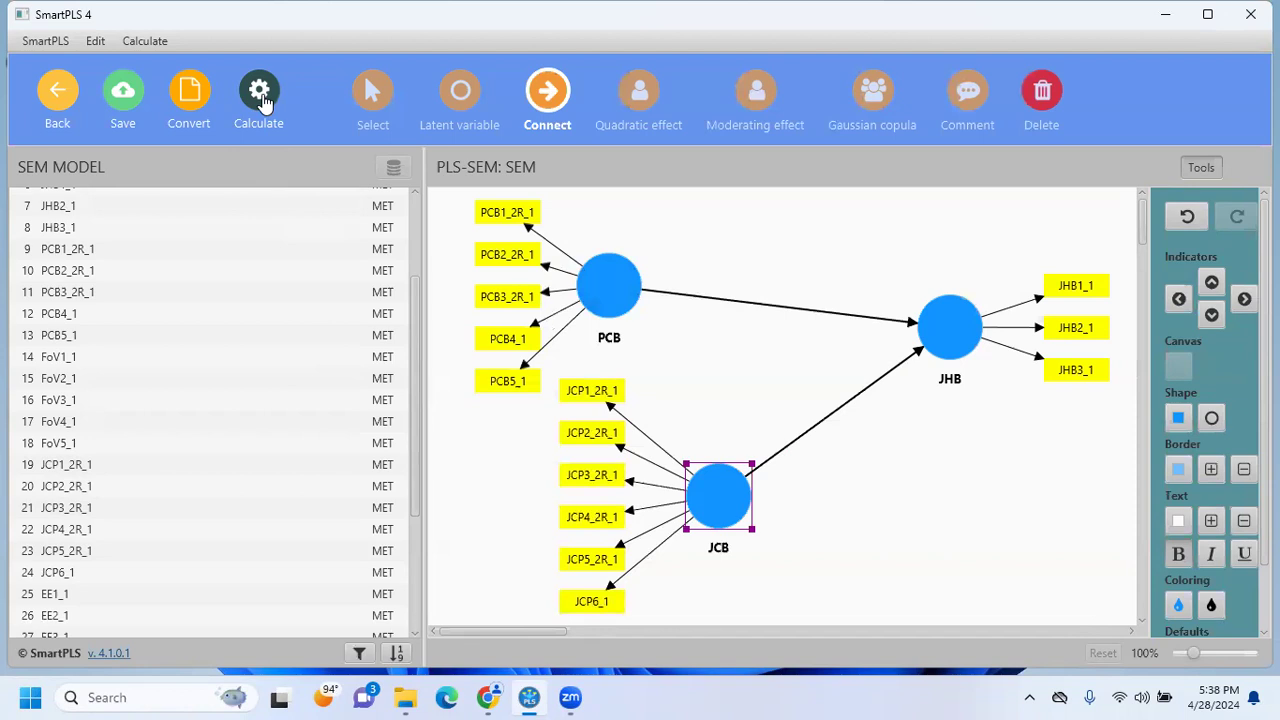
click(262, 100)
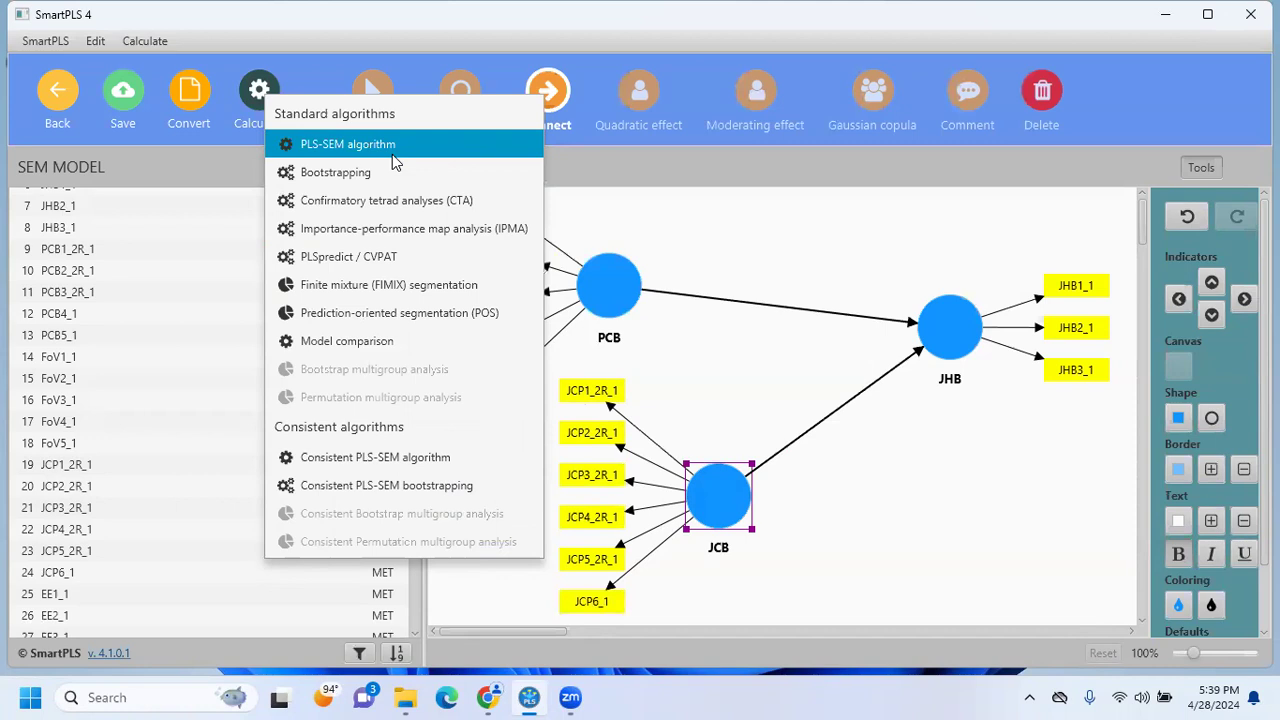
click(388, 465)
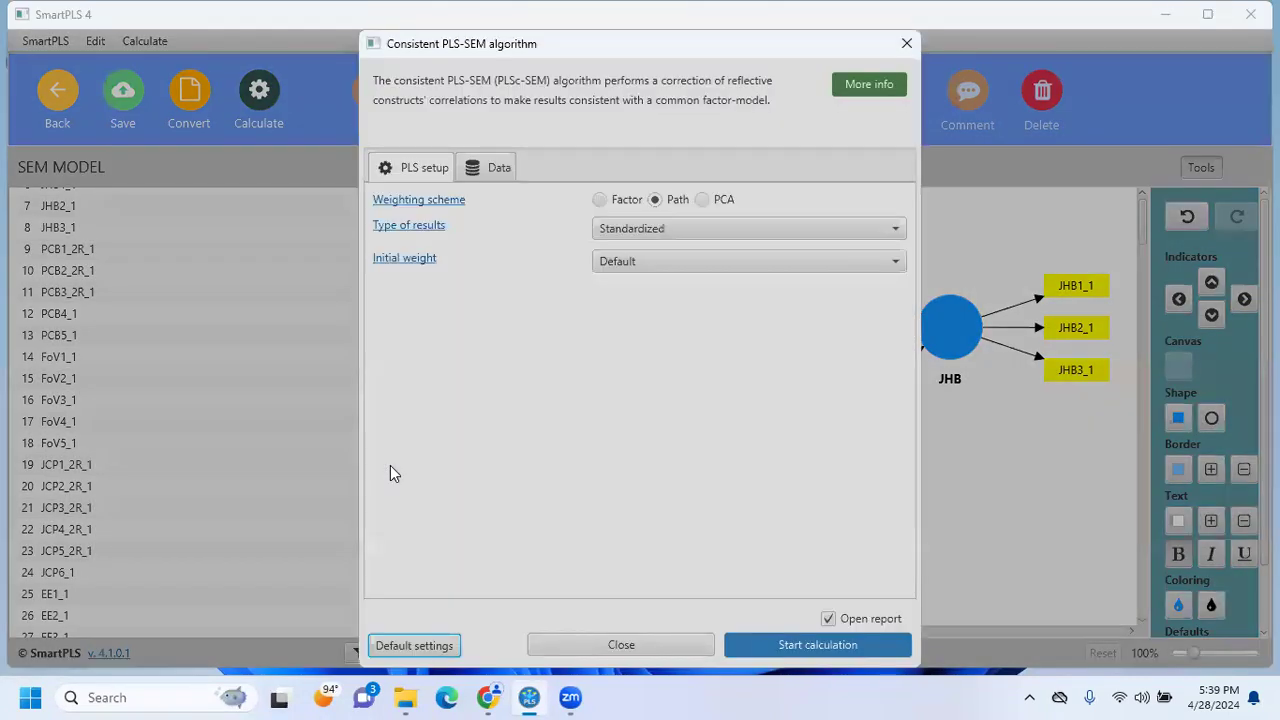
click(778, 645)
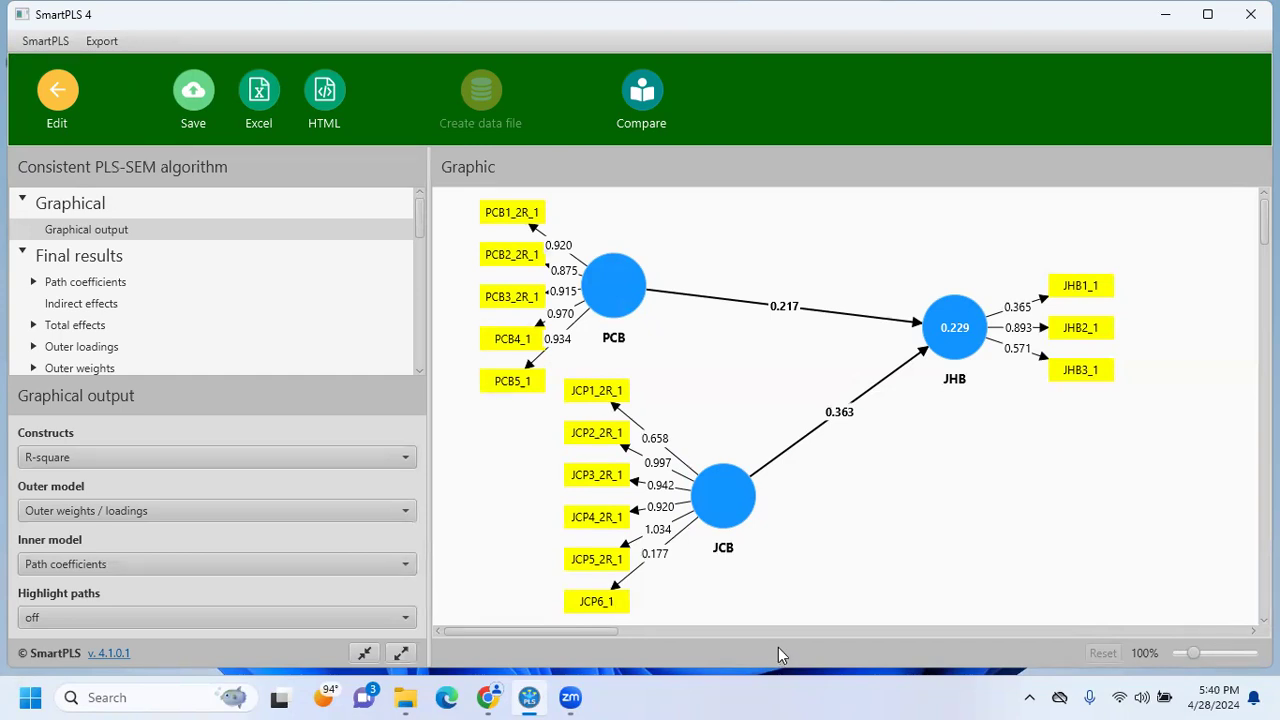
Examine the construct reliability and validity overview, checking it against the outer loadings matrix
click(420, 236)
drag(420, 236, 420, 268)
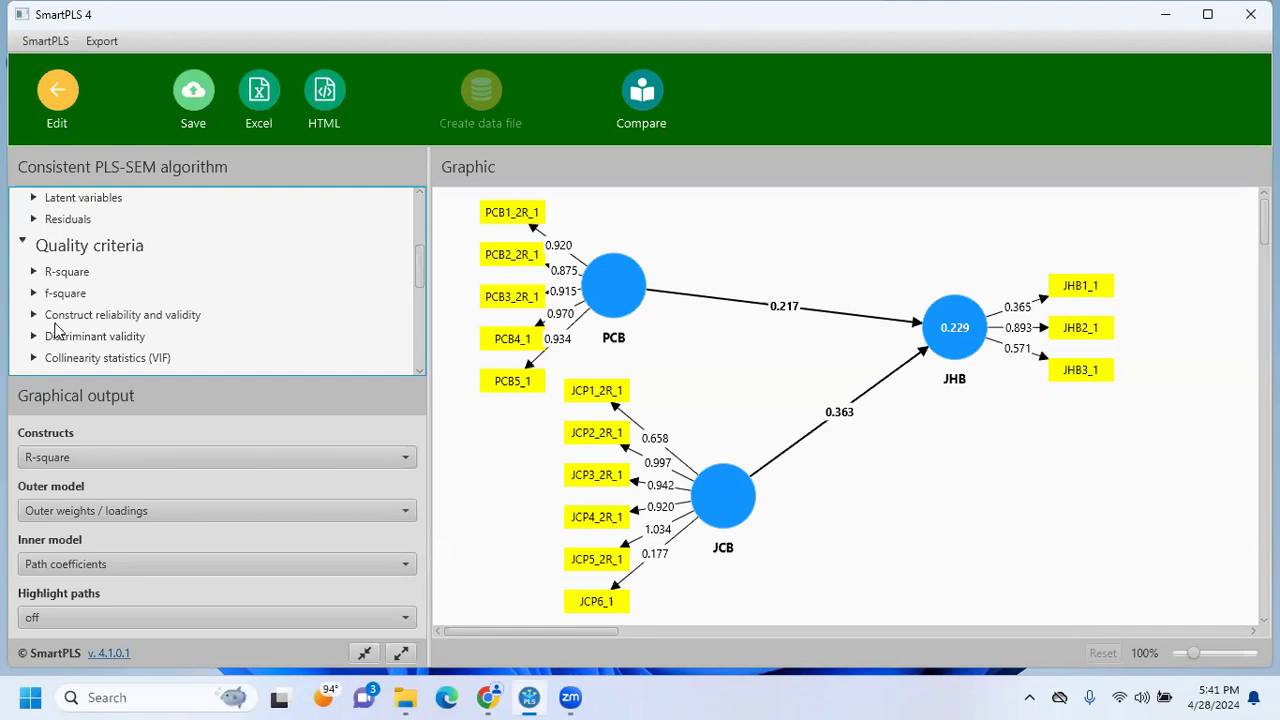
click(115, 320)
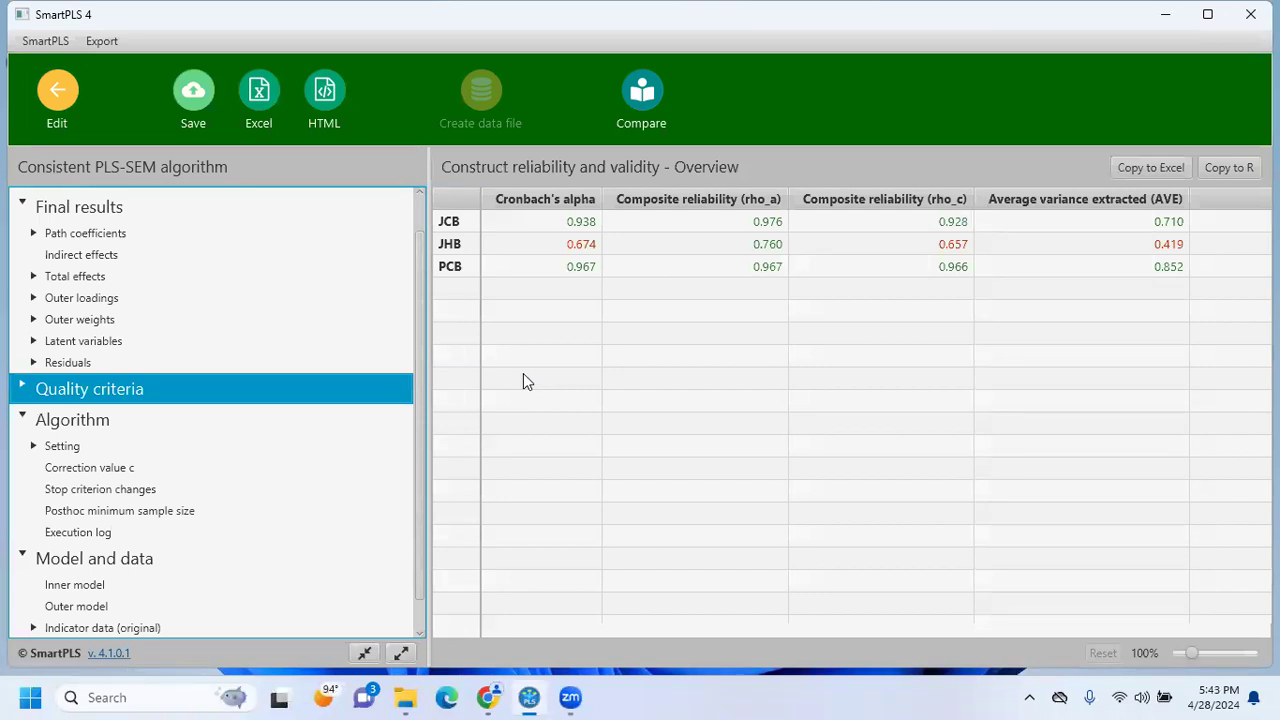
drag(416, 317, 422, 255)
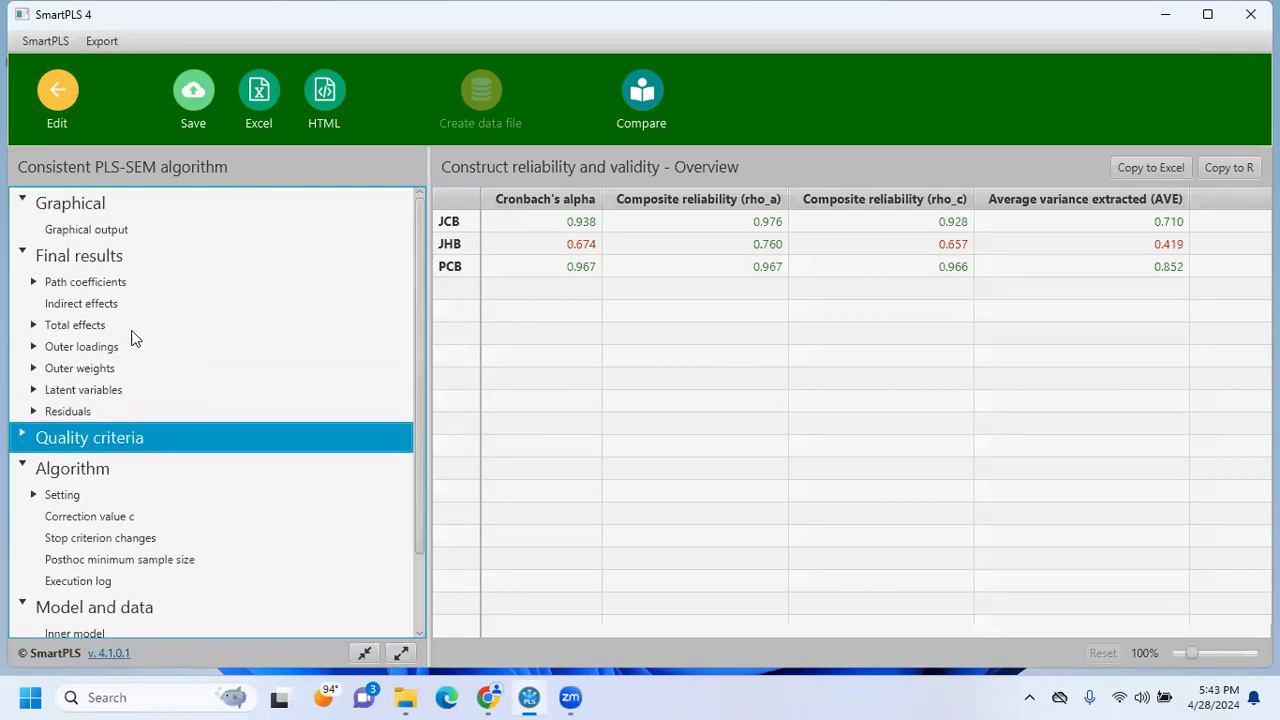
click(85, 346)
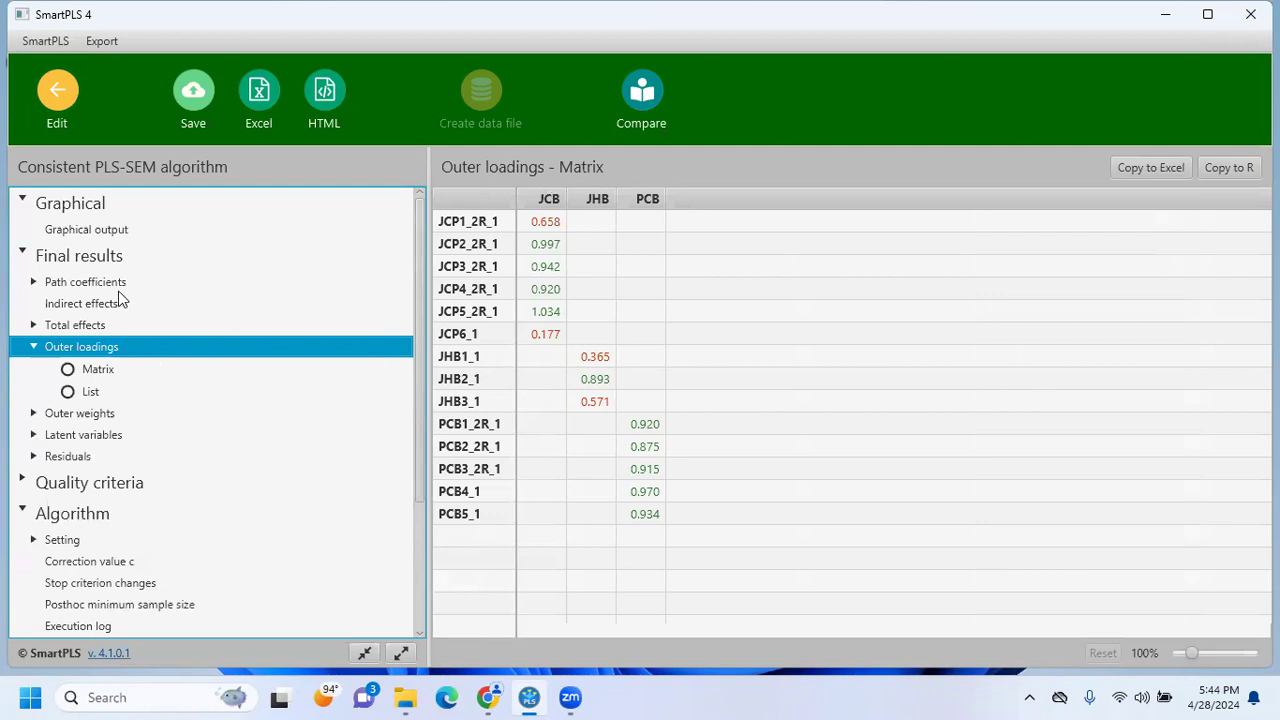
click(128, 485)
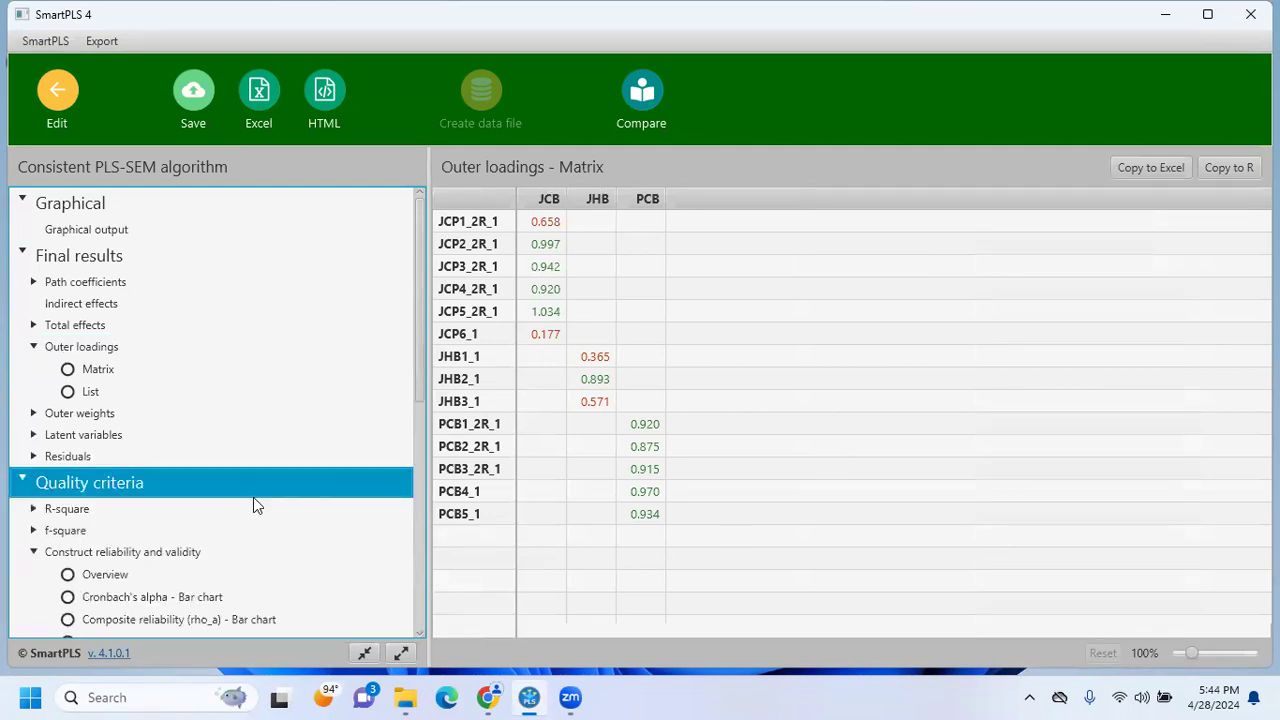
click(176, 558)
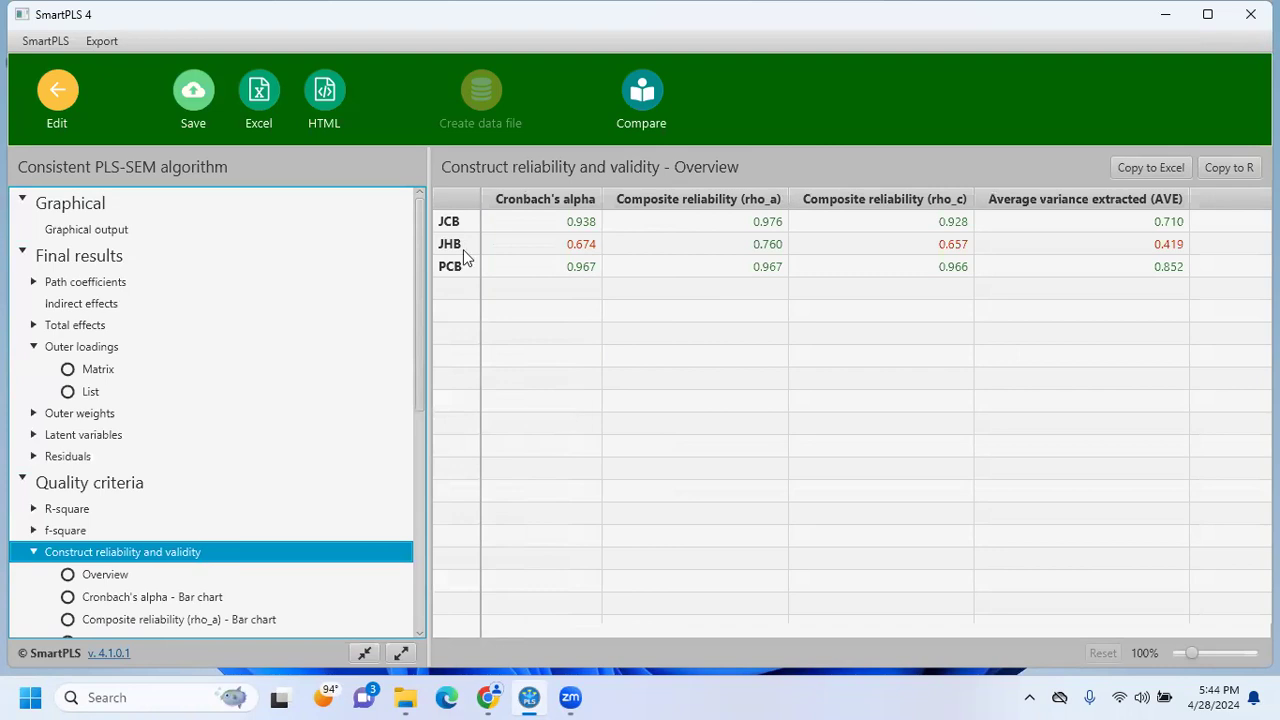
Examine discriminant validity through the HTMT matrix and the Fornell-Larcker criterion, and return to the model
drag(418, 296, 428, 360)
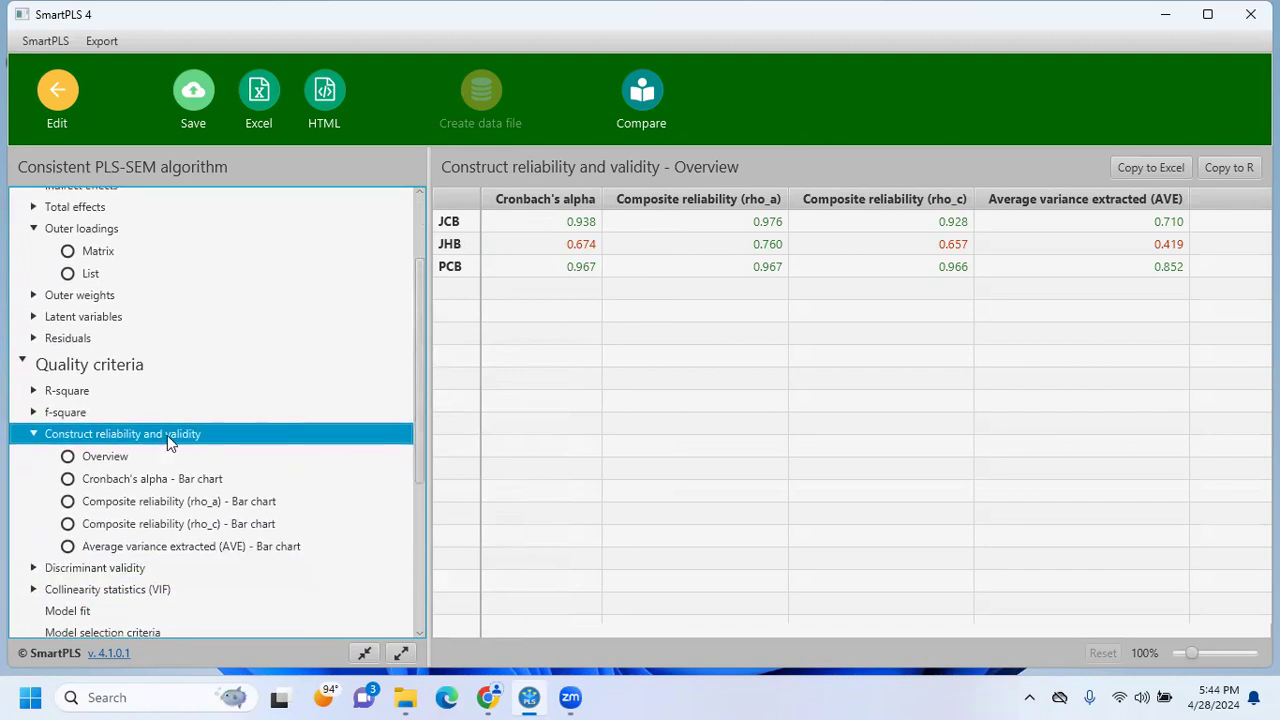
drag(418, 364, 169, 523)
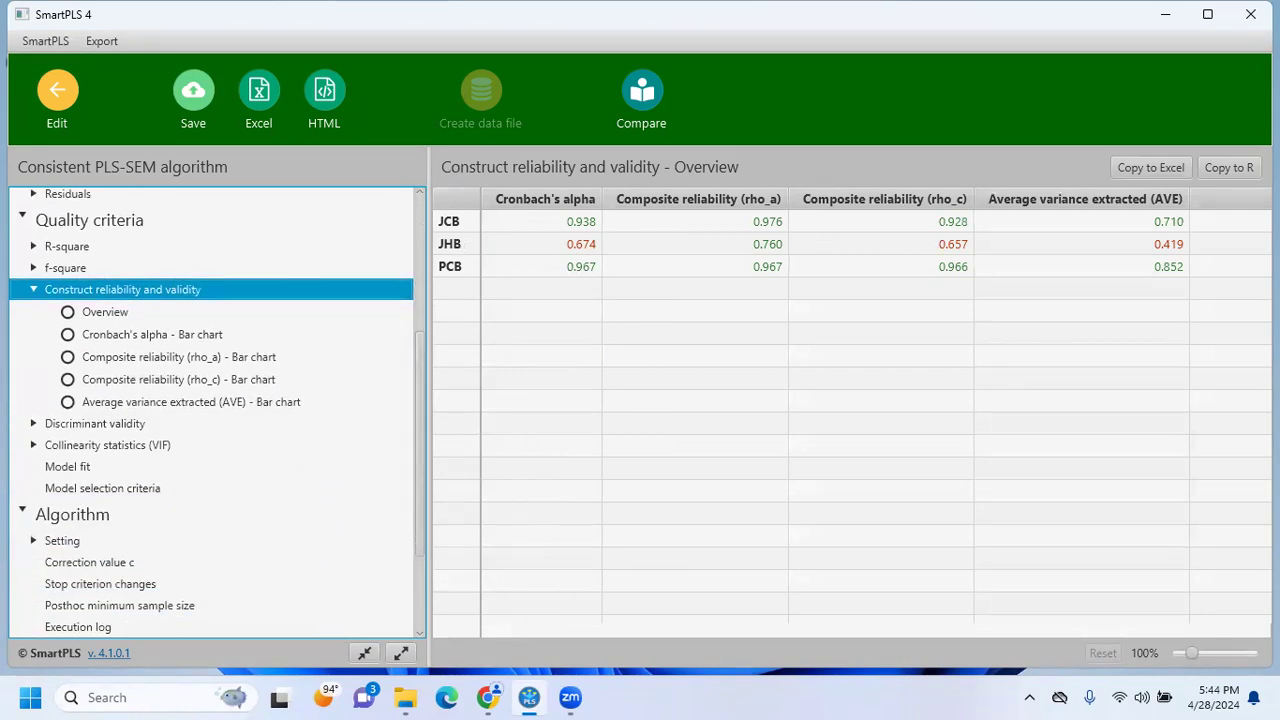
double_click(76, 428)
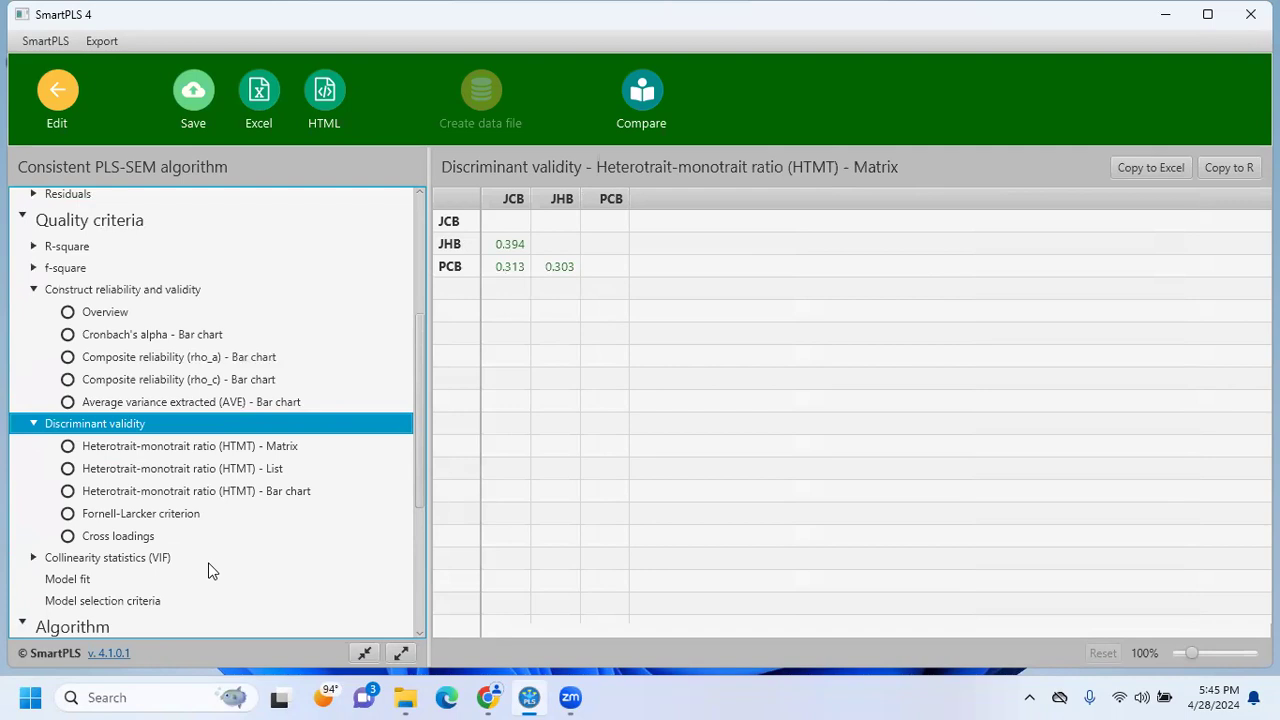
click(114, 517)
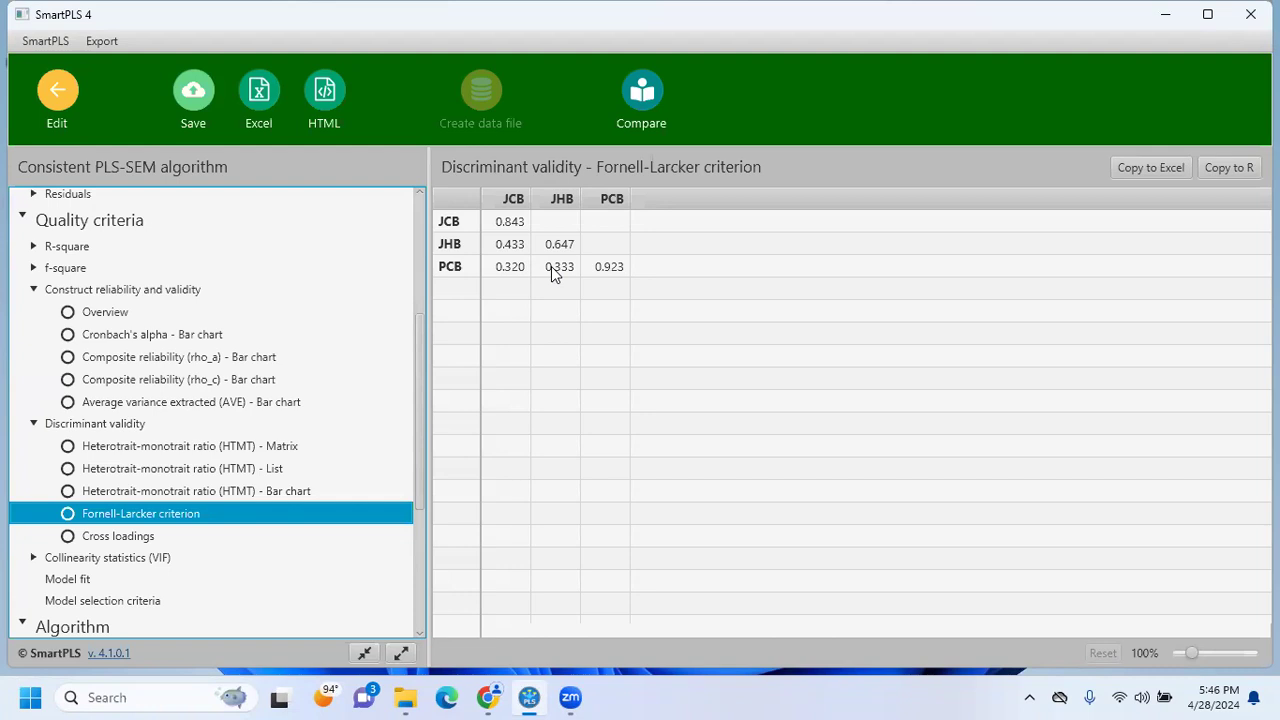
click(66, 100)
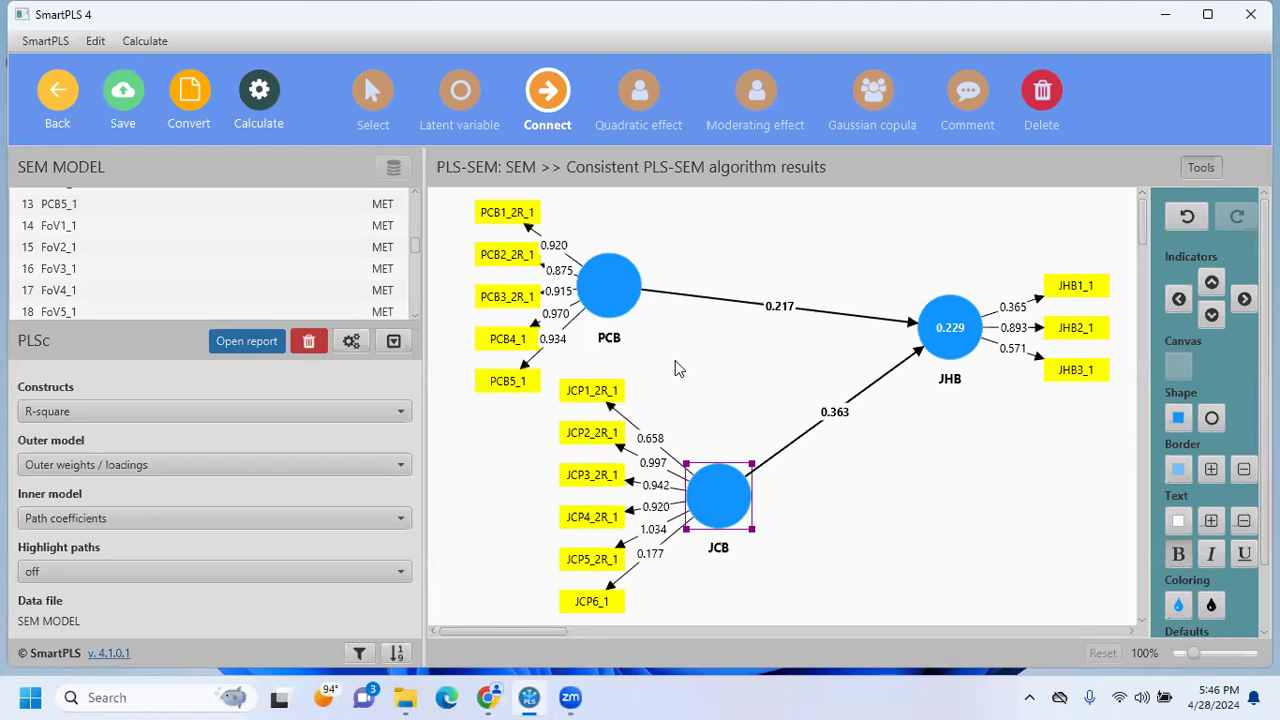
right_click(929, 305)
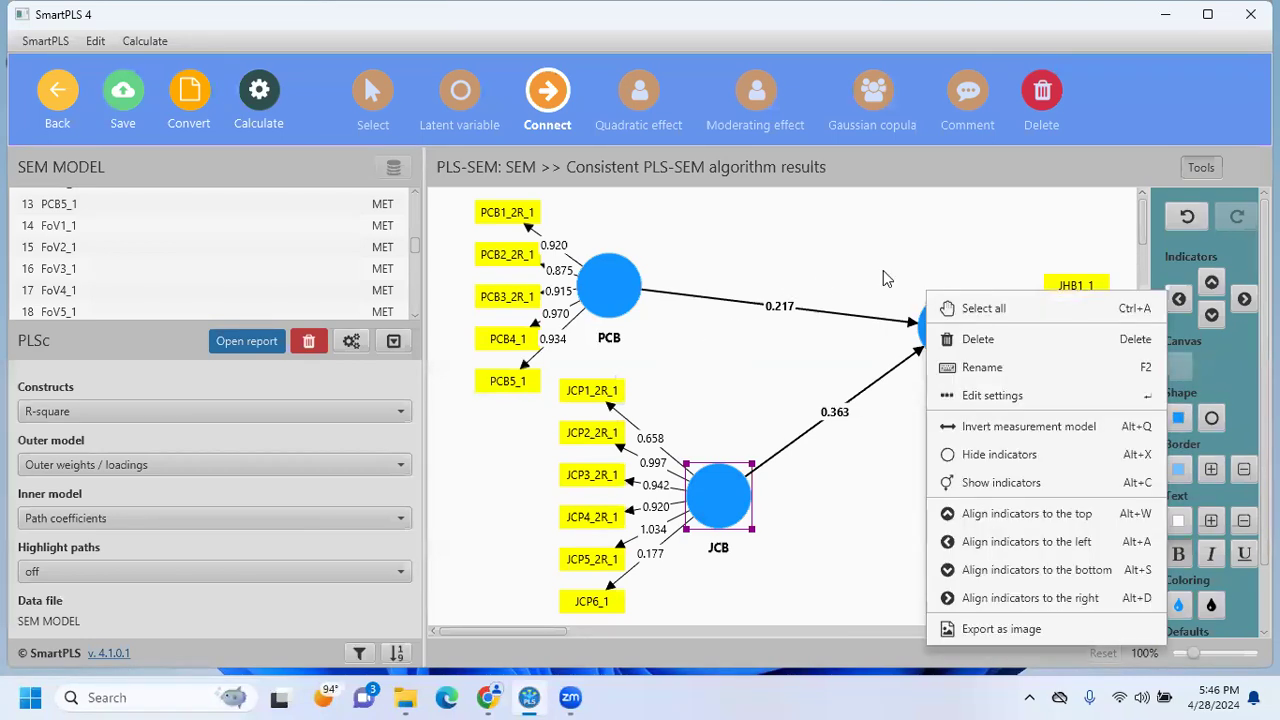
click(986, 634)
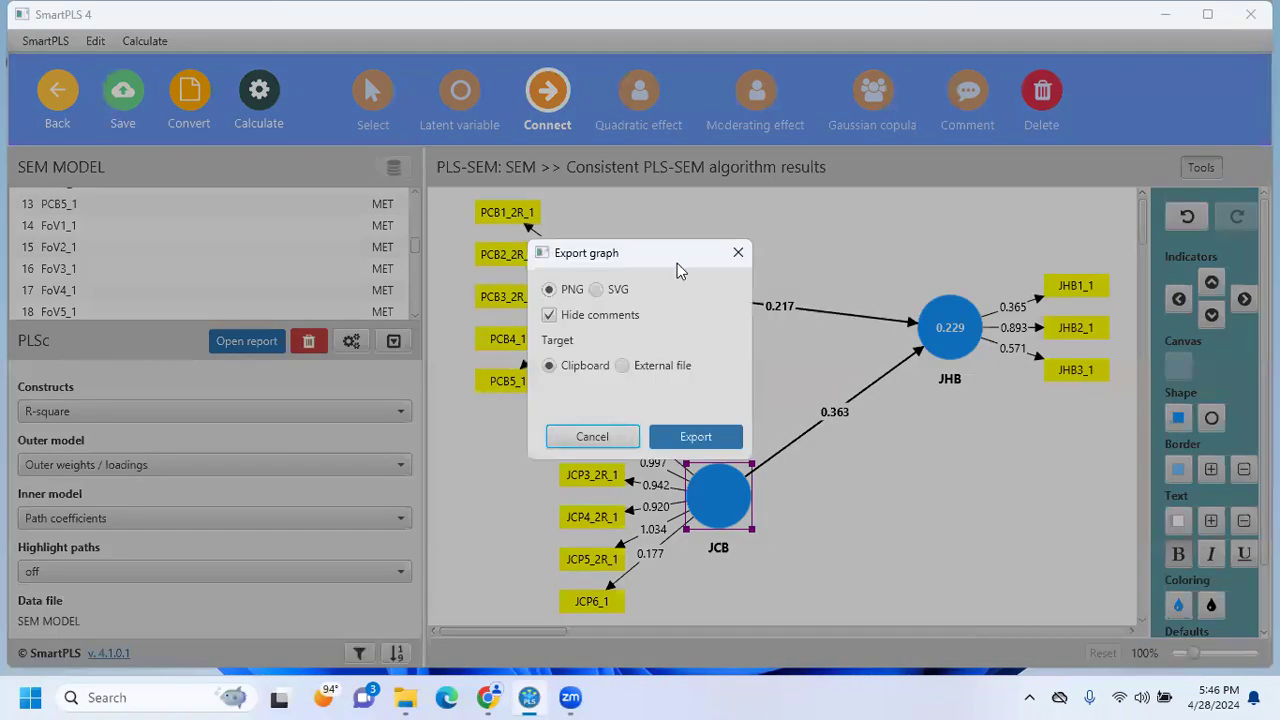
click(738, 252)
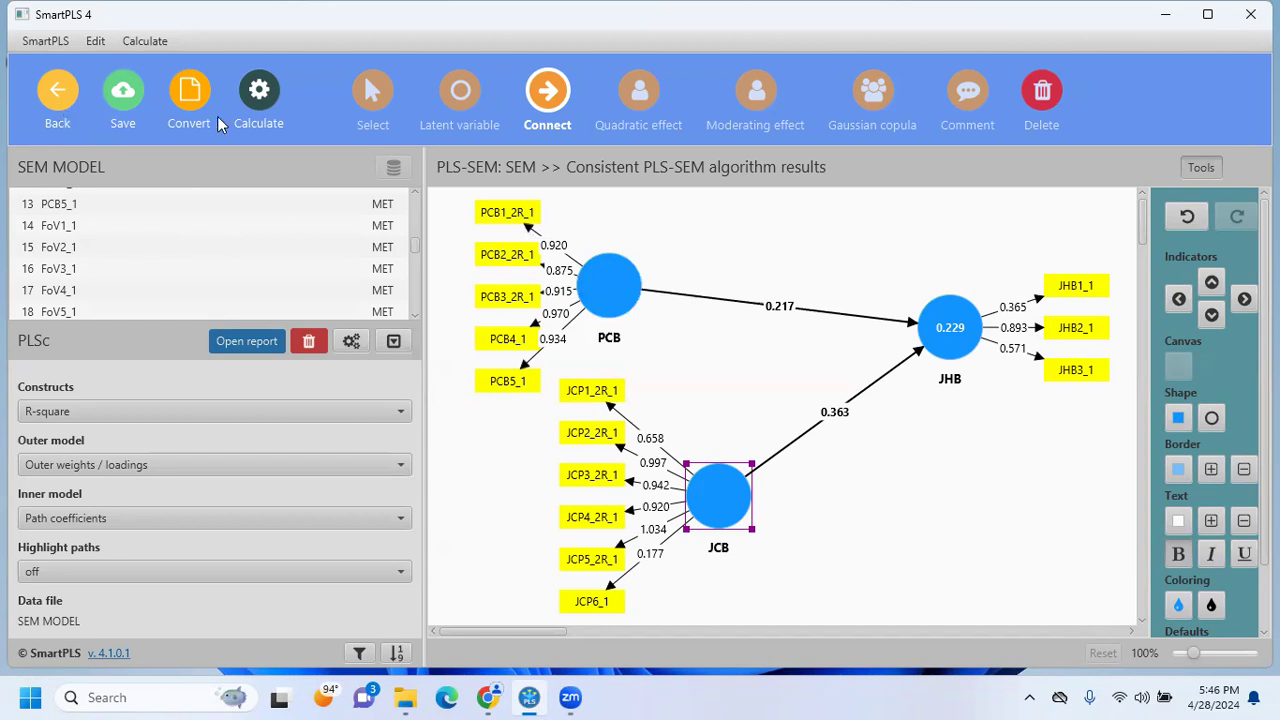
Run Consistent PLS-SEM bootstrapping with 5000 subsamples, keeping the percentile bootstrap confidence interval method
click(258, 104)
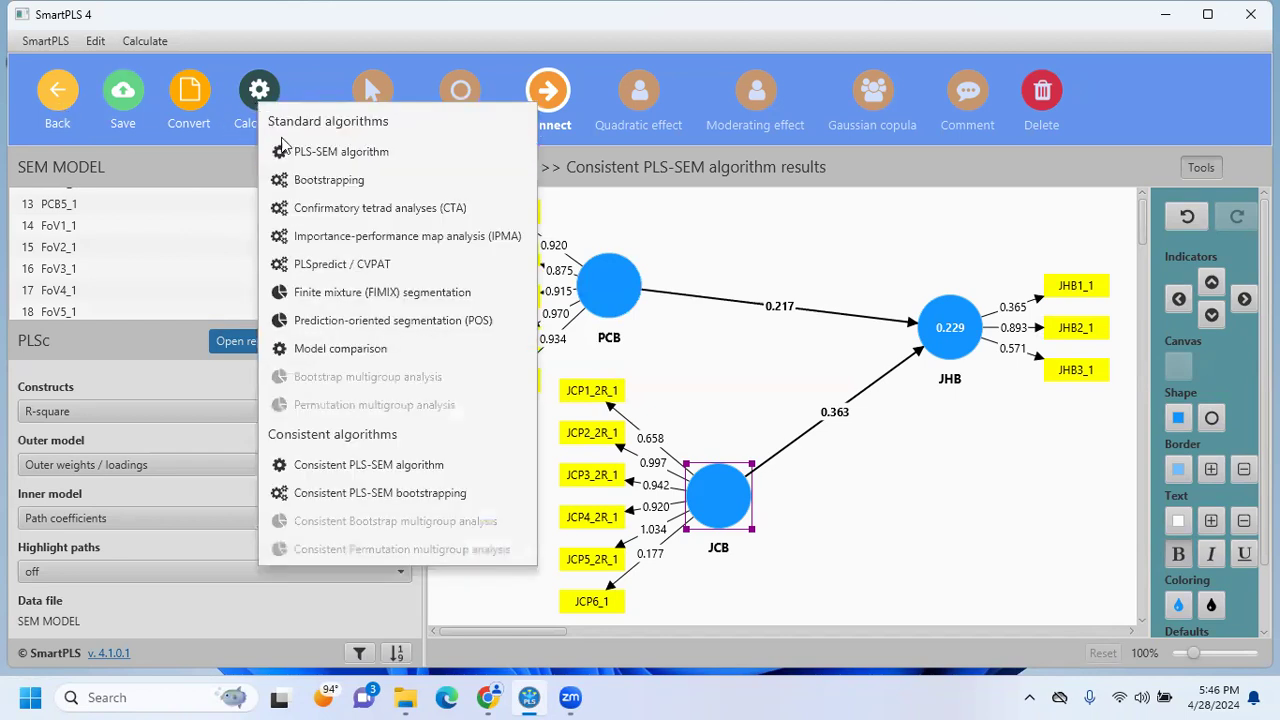
click(330, 500)
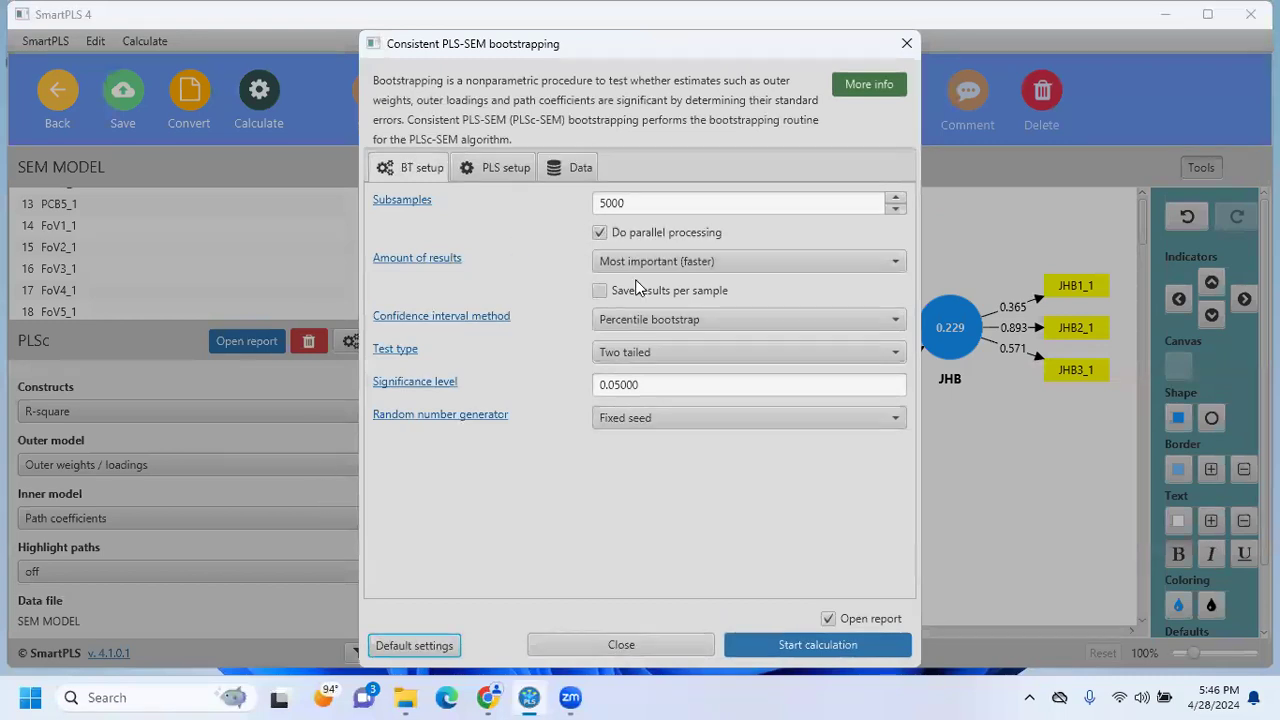
click(898, 319)
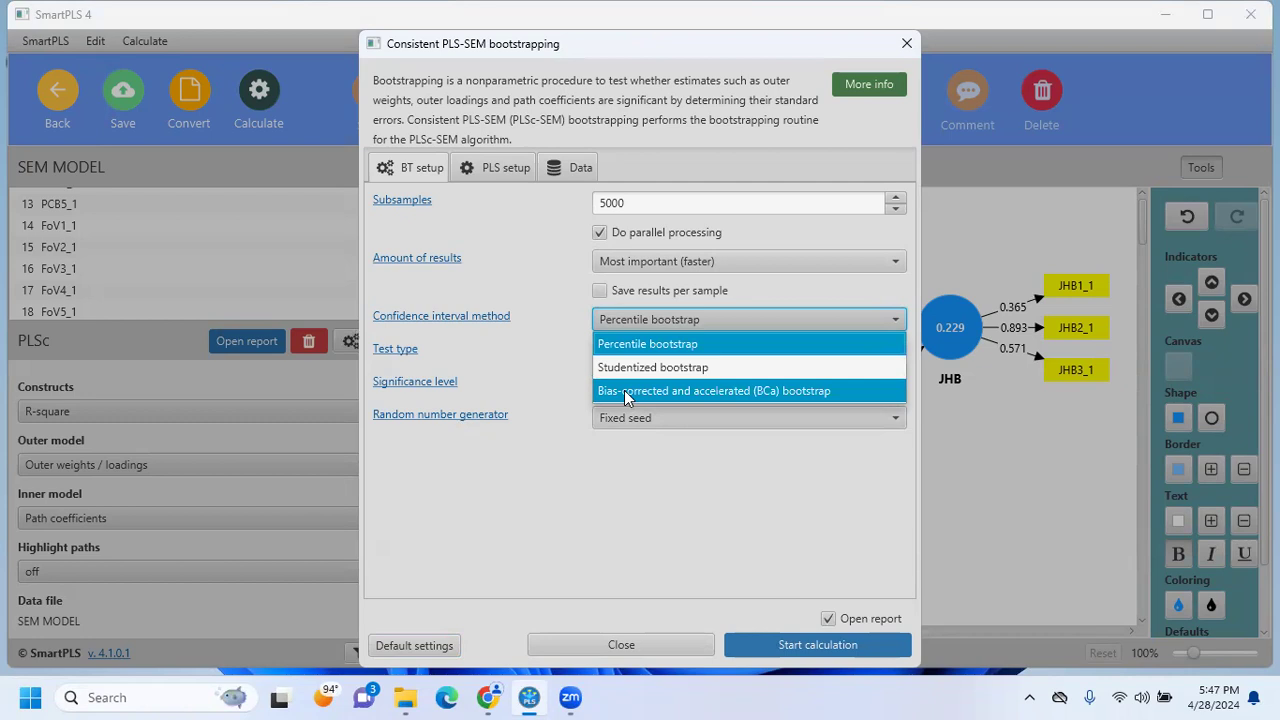
click(740, 490)
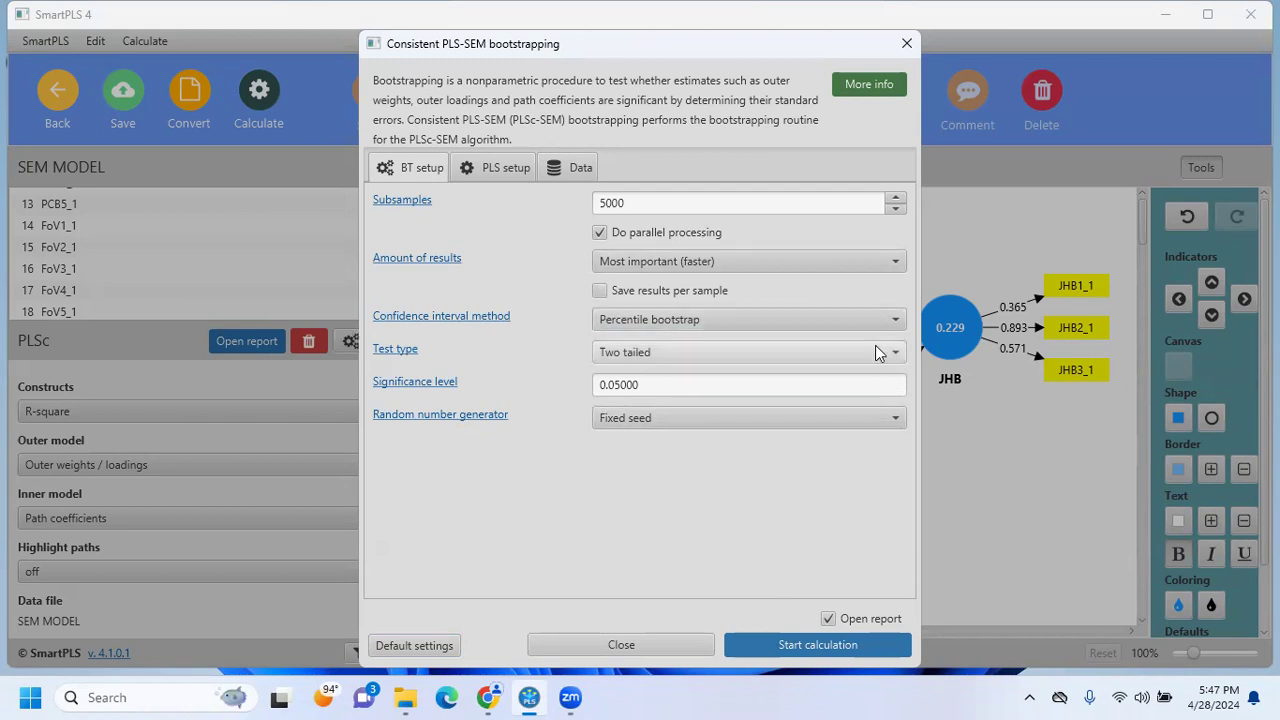
click(818, 645)
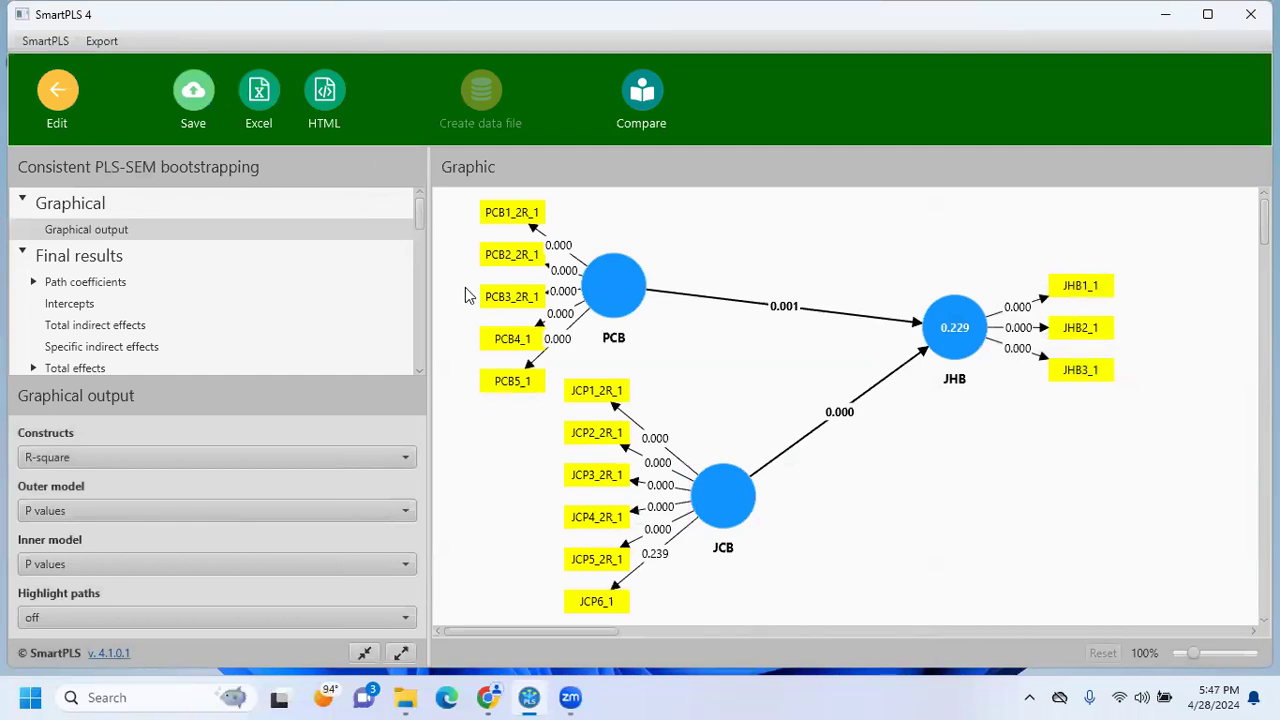
Examine the bootstrapped path coefficients with their means, STDEV, T values and p values, and return to the model
click(120, 282)
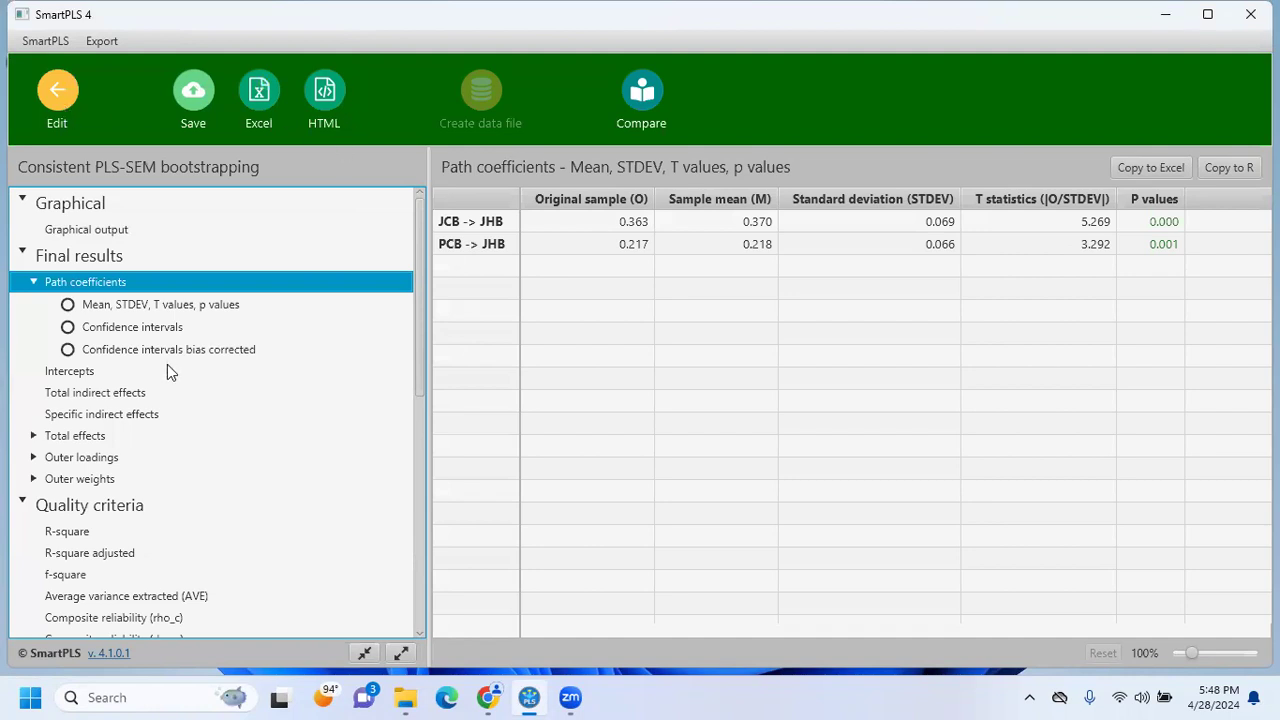
click(58, 118)
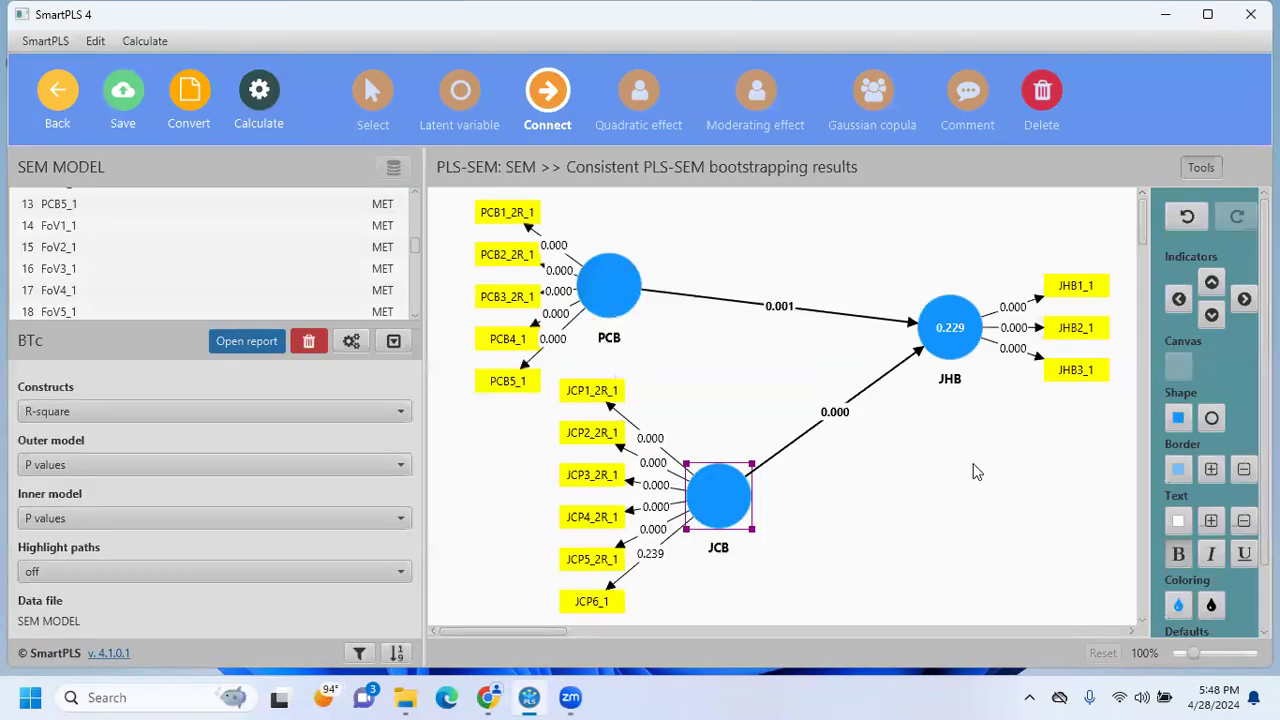
right_click(977, 471)
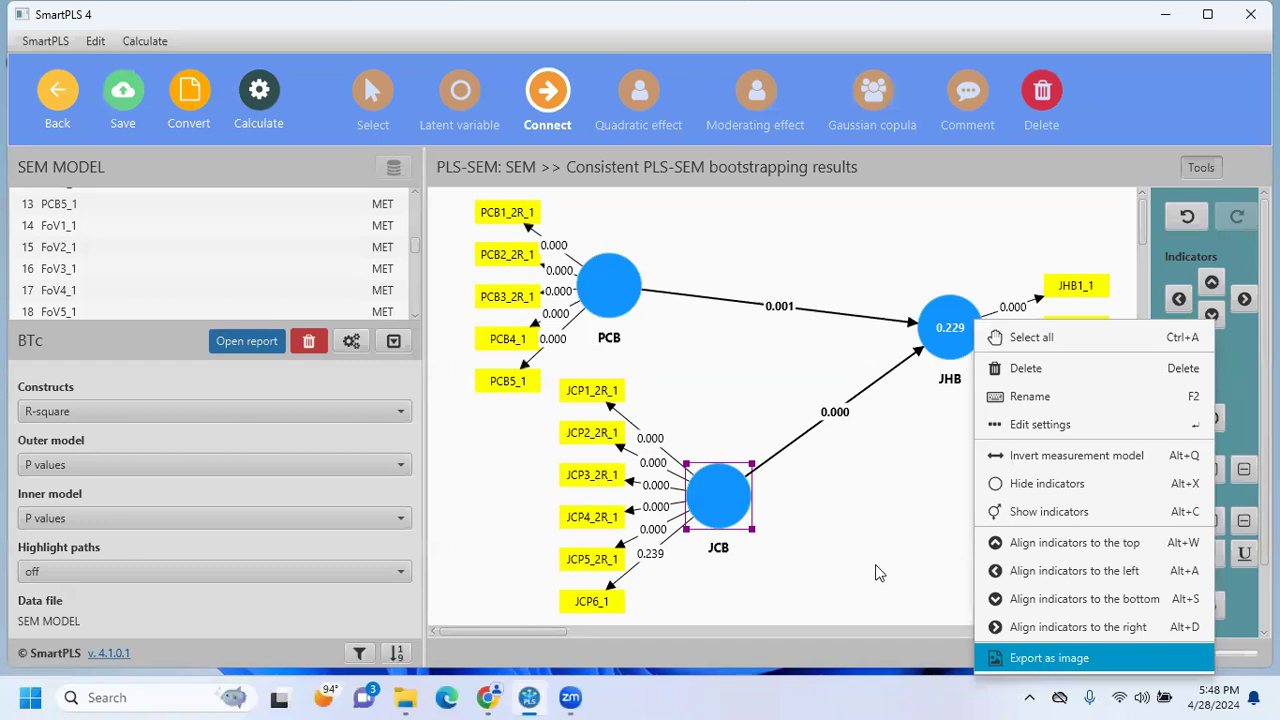
click(903, 577)
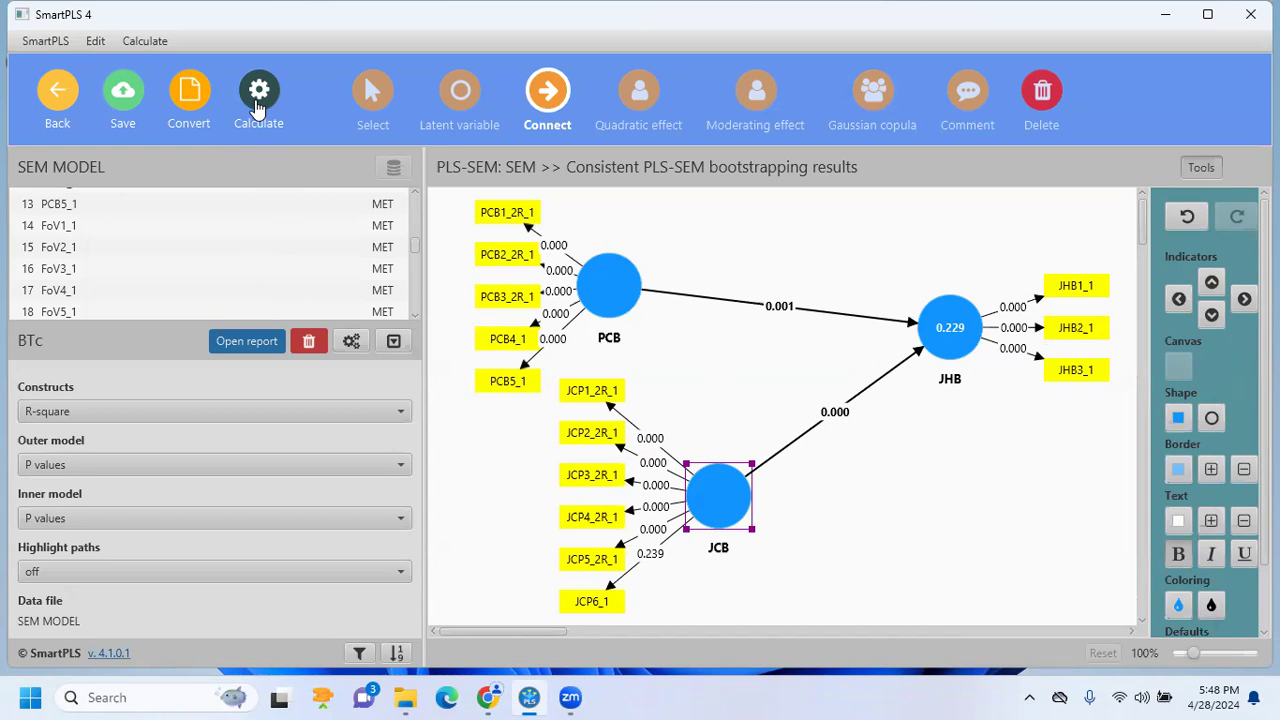
Rerun the Consistent PLS-SEM algorithm and open the R-square results under the quality criteria
click(258, 100)
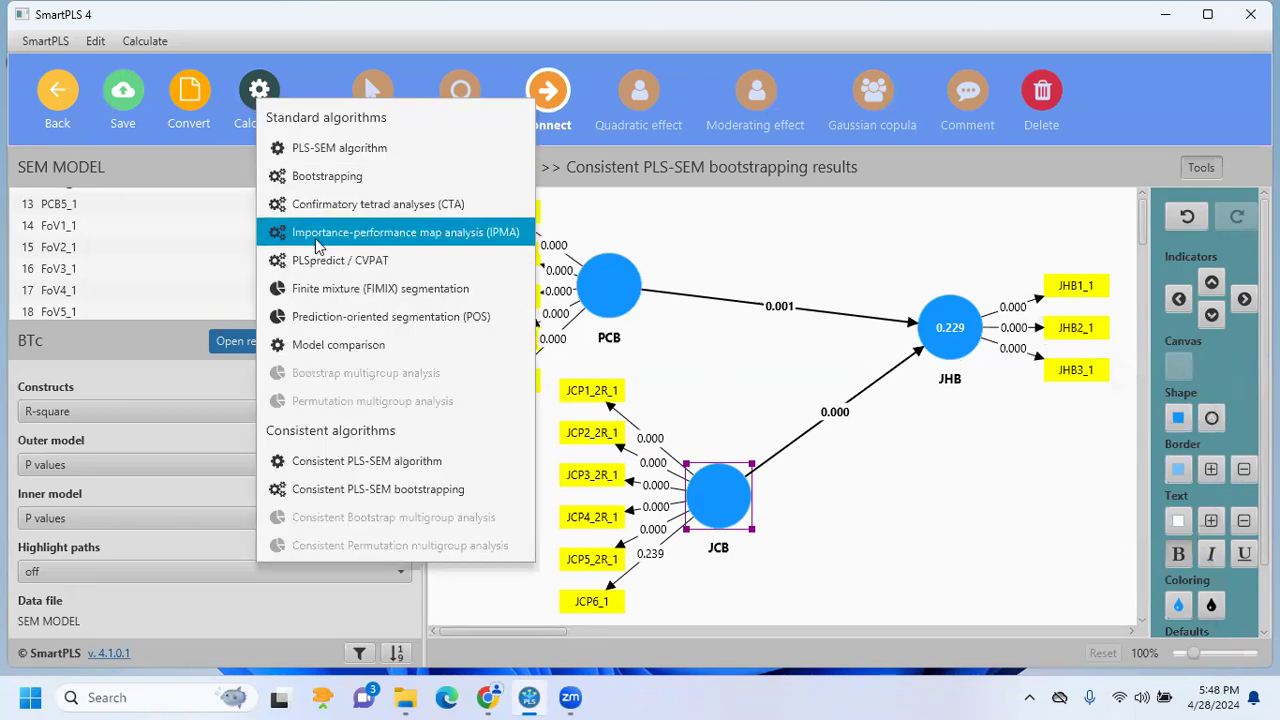
click(398, 472)
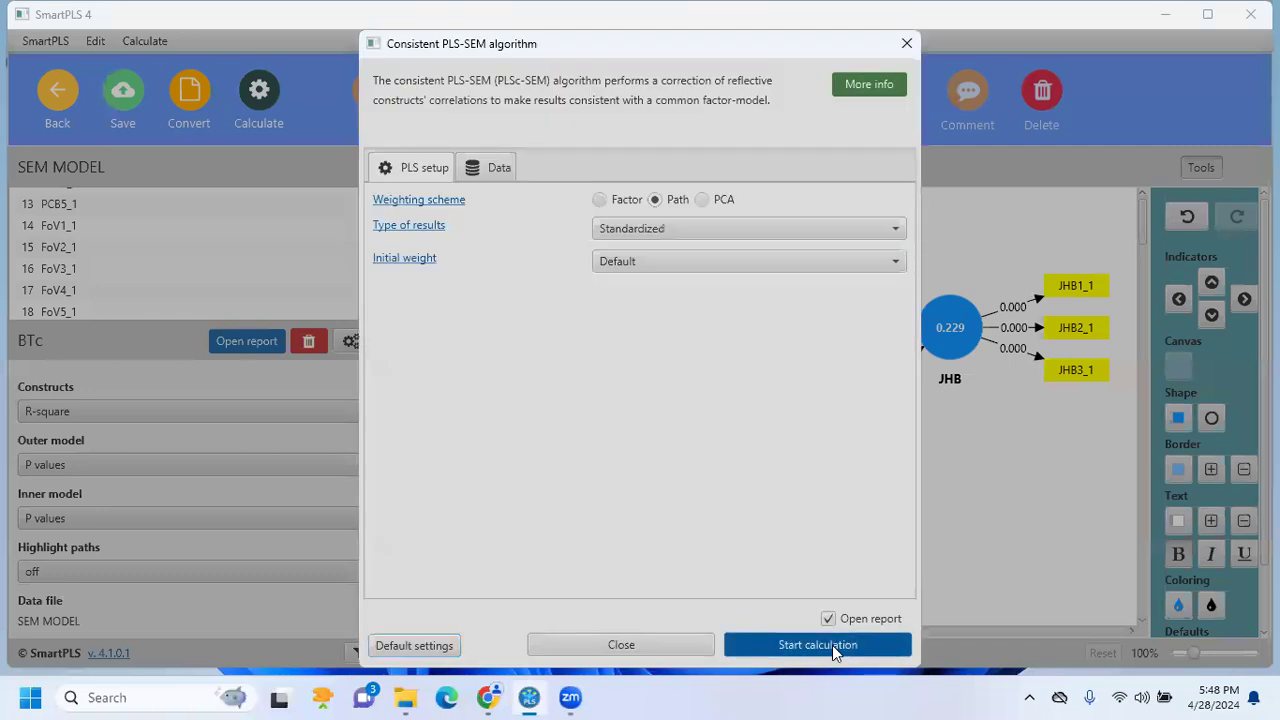
click(832, 645)
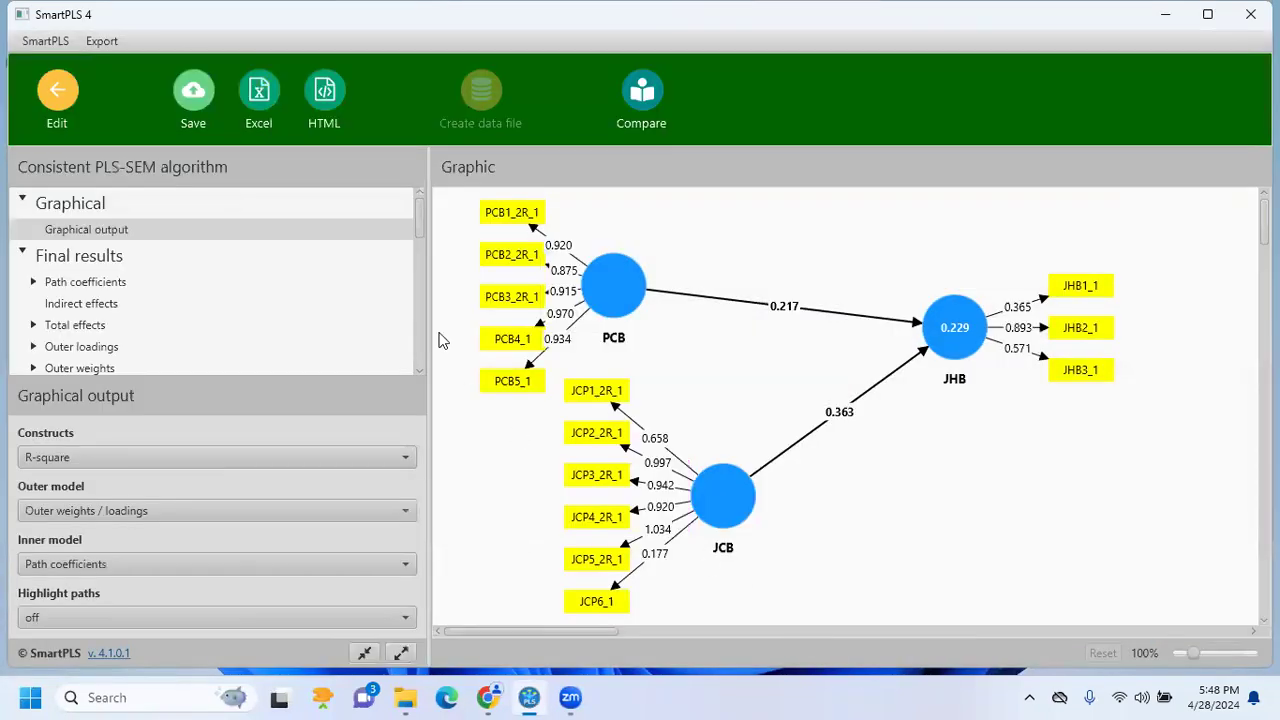
drag(418, 229, 428, 296)
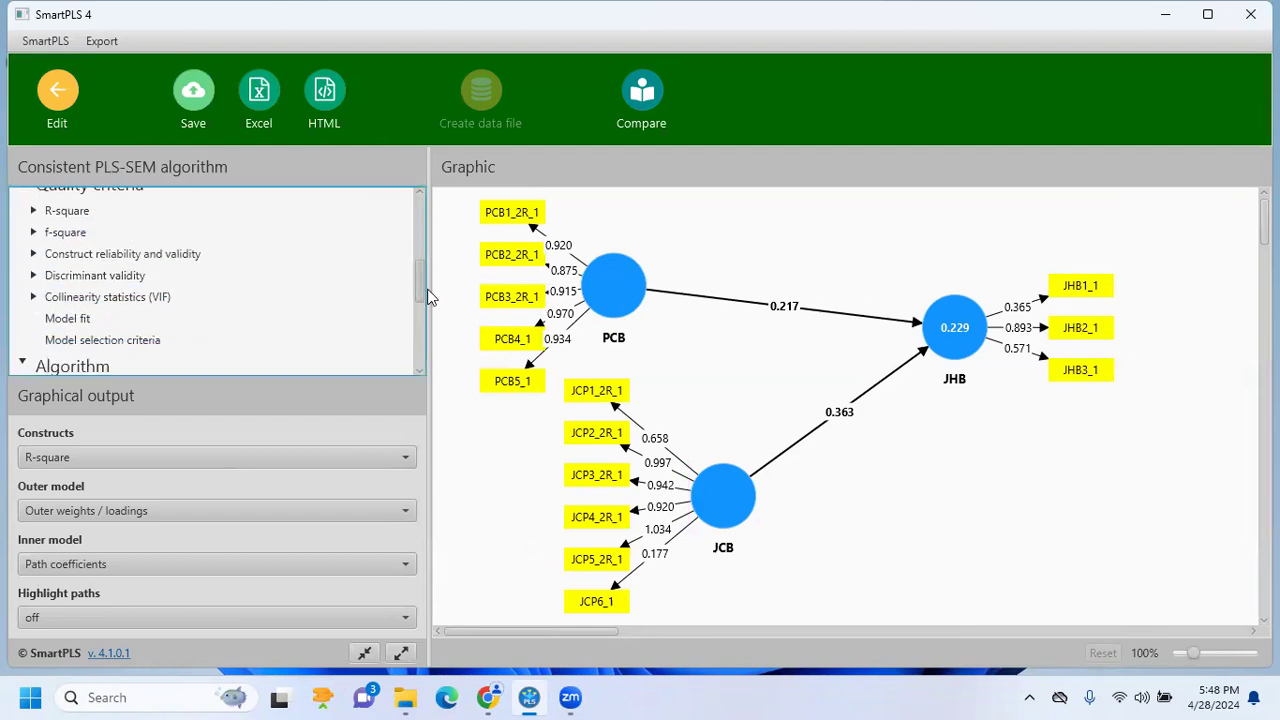
double_click(75, 212)
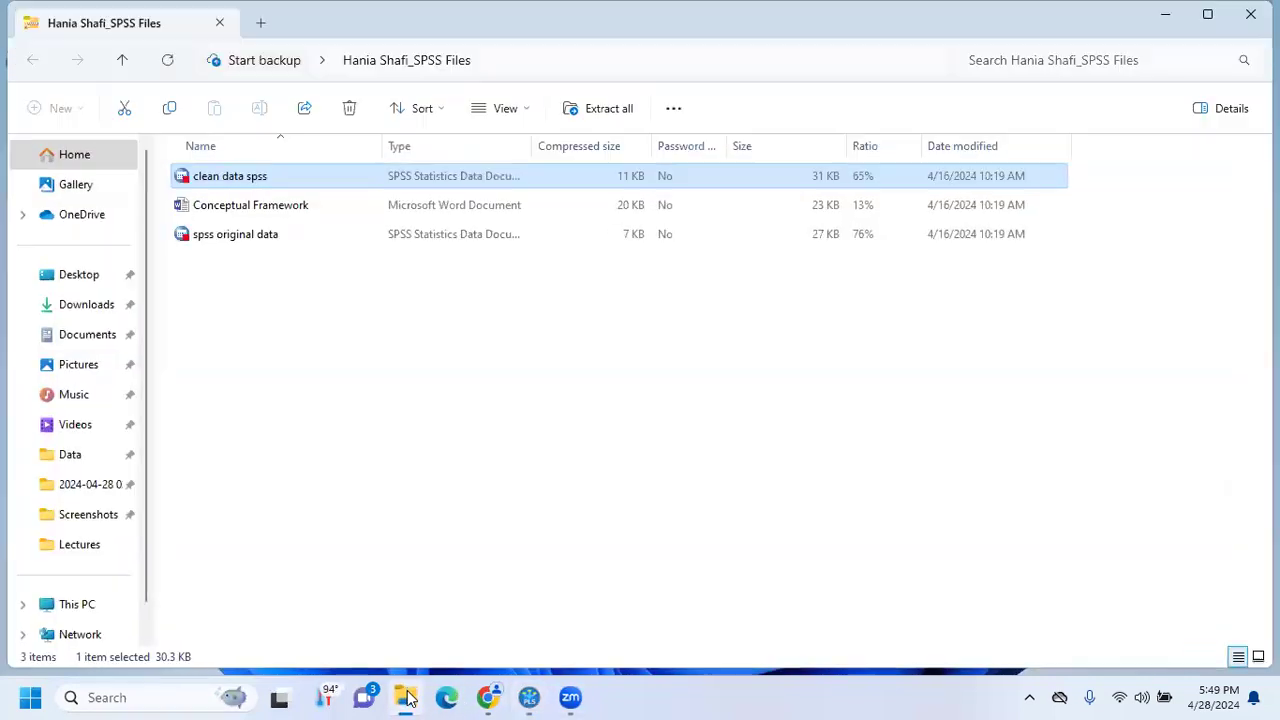
Switch to File Explorer and open the Data folder on the Desktop
click(405, 697)
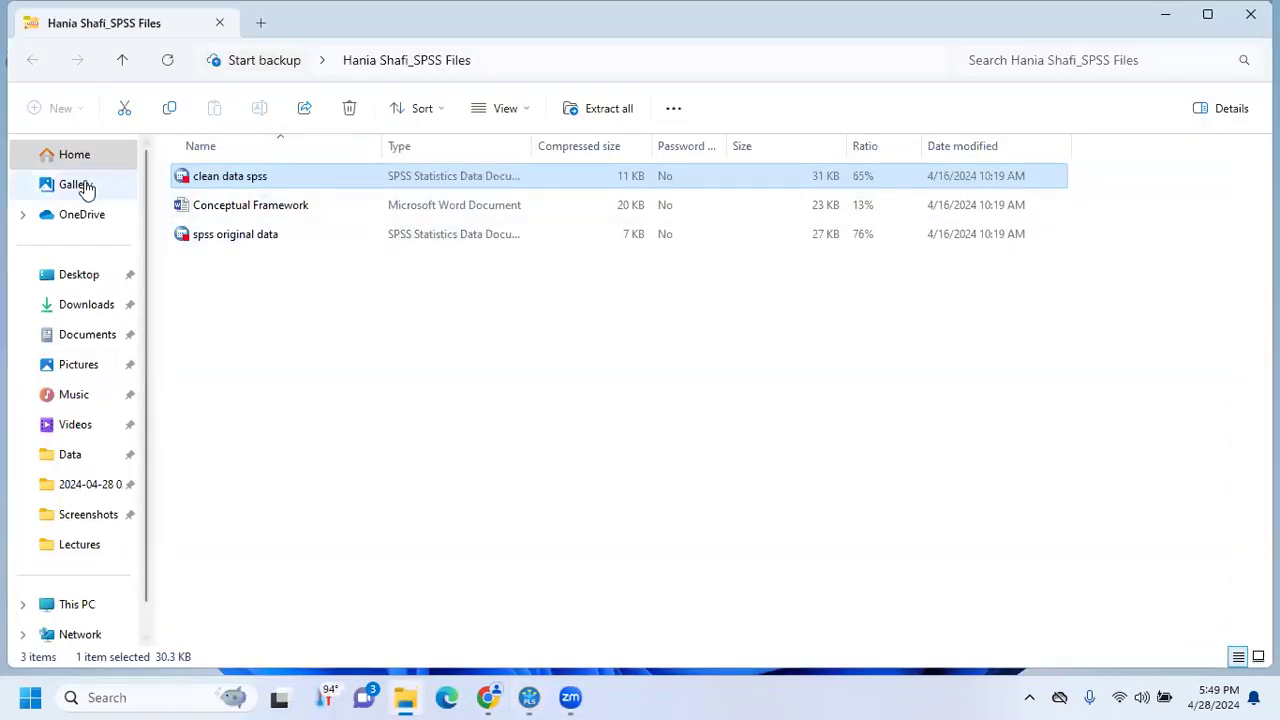
click(80, 278)
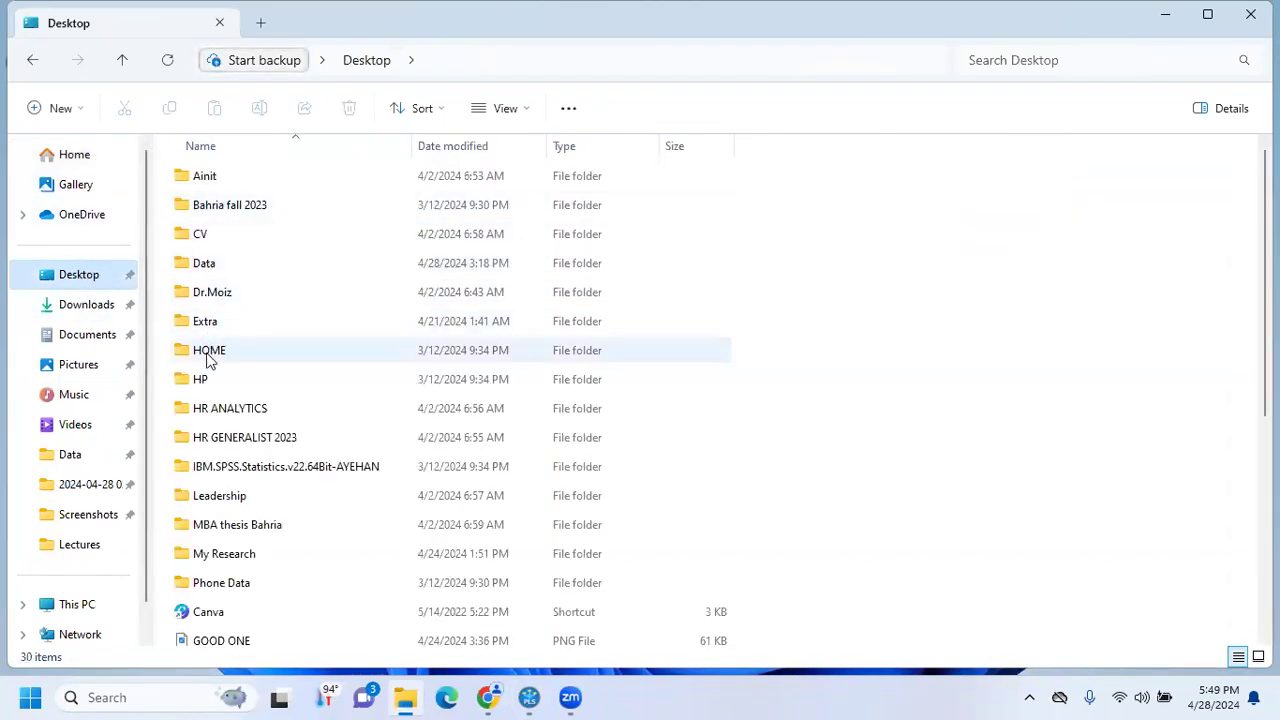
double_click(193, 262)
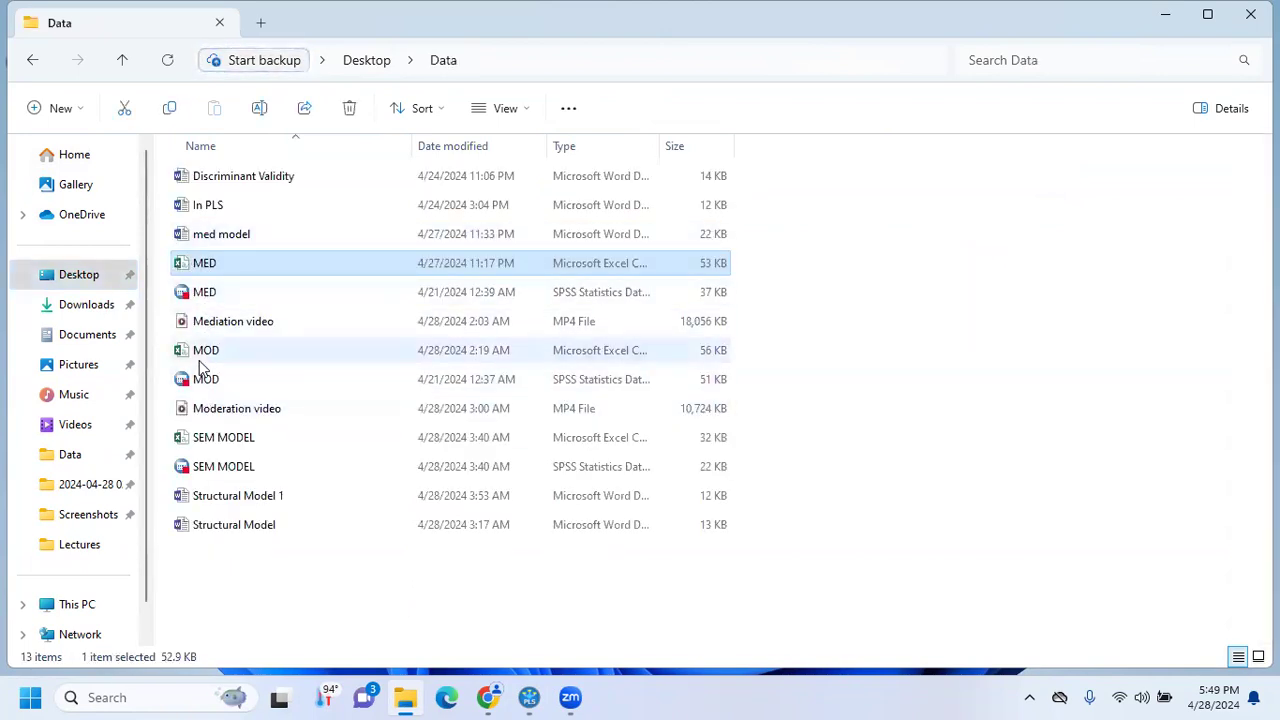
Open the Structural Model 1 document in Word and check the SmartPLS R-square result for JHB against its R2 guidelines
click(226, 506)
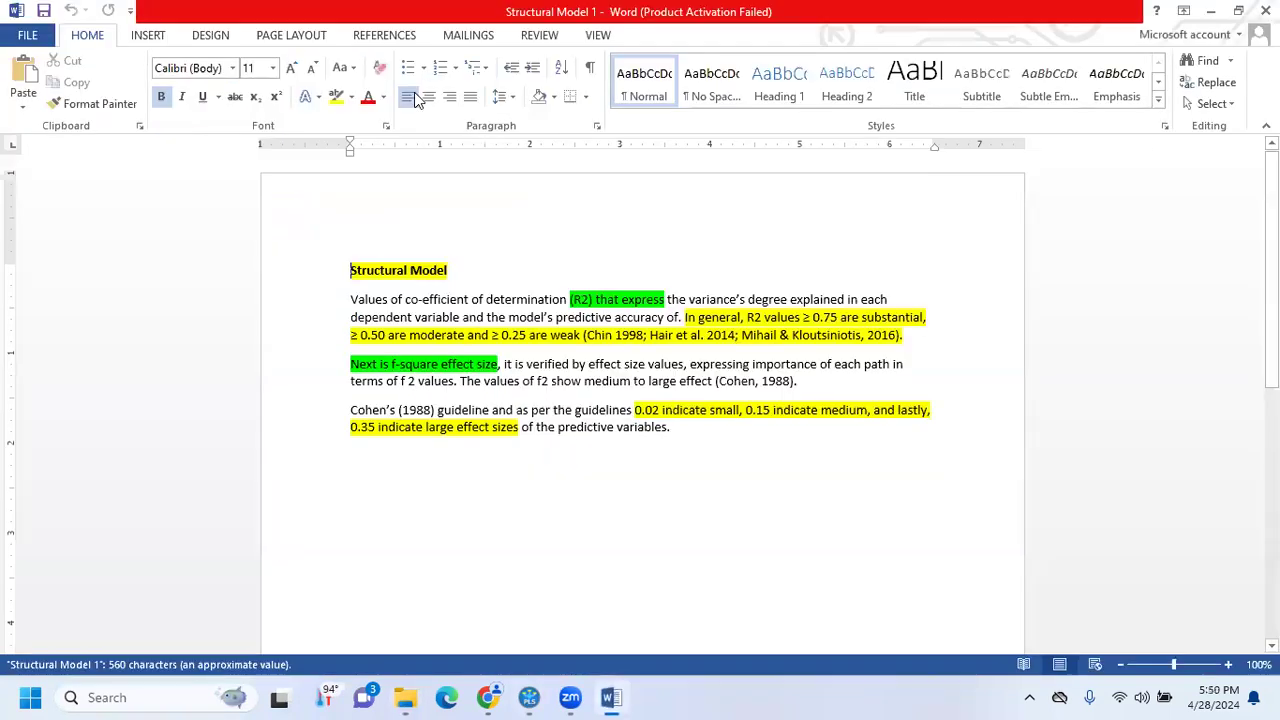
click(826, 529)
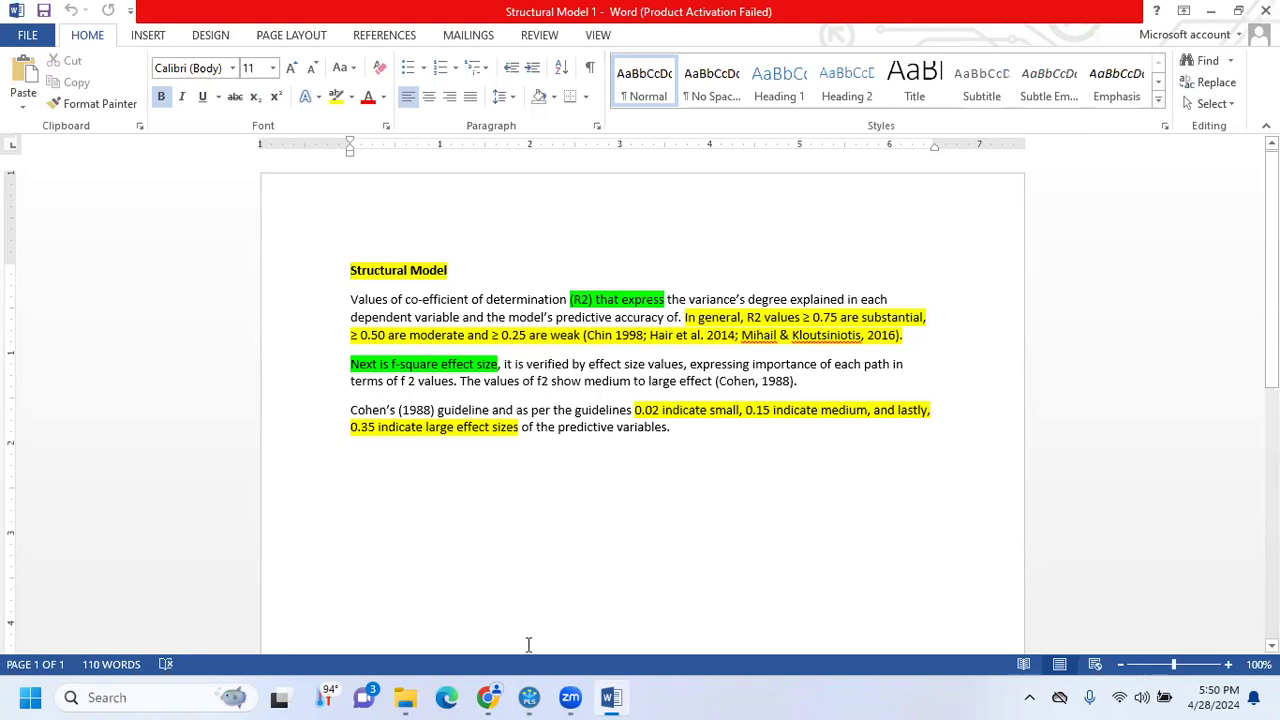
click(529, 697)
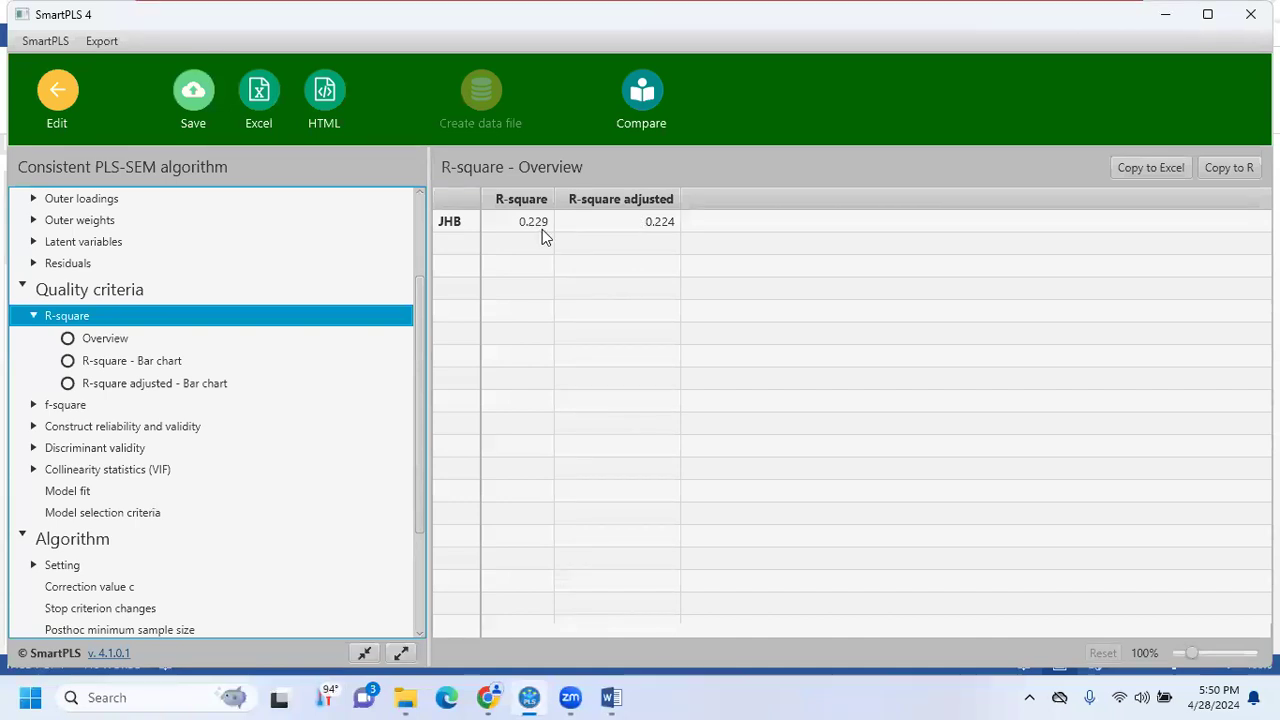
click(598, 697)
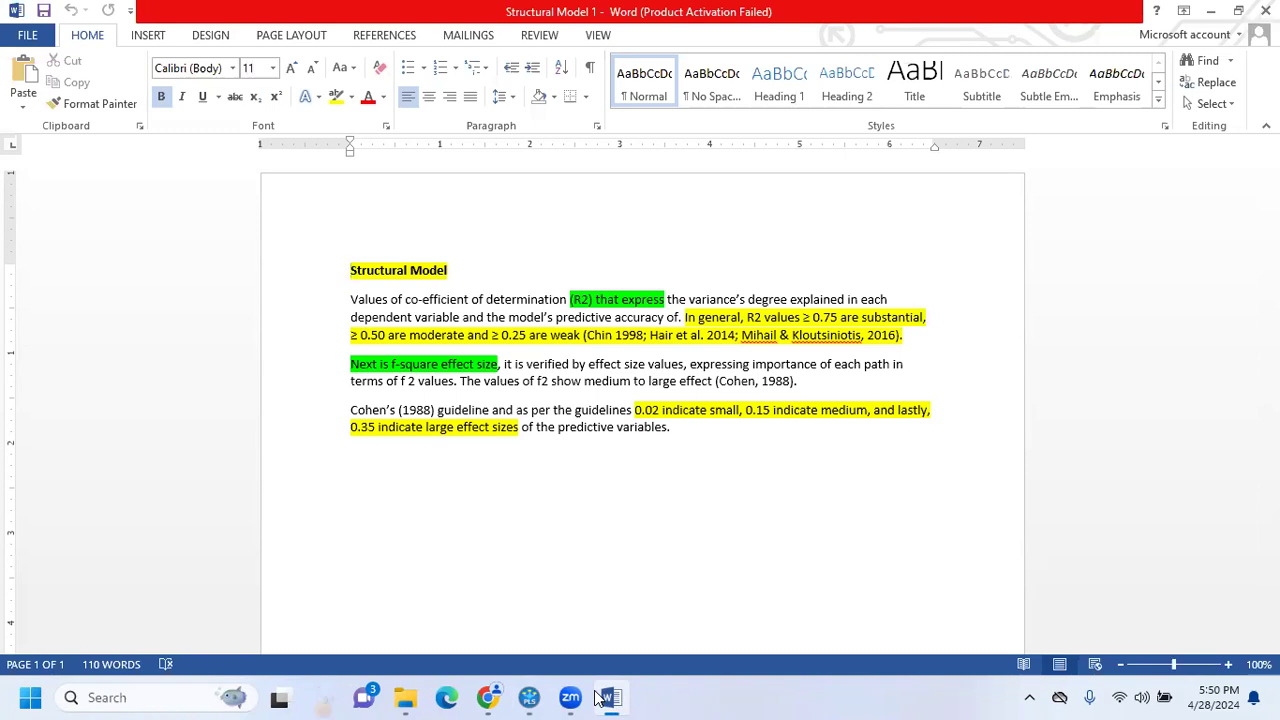
click(532, 697)
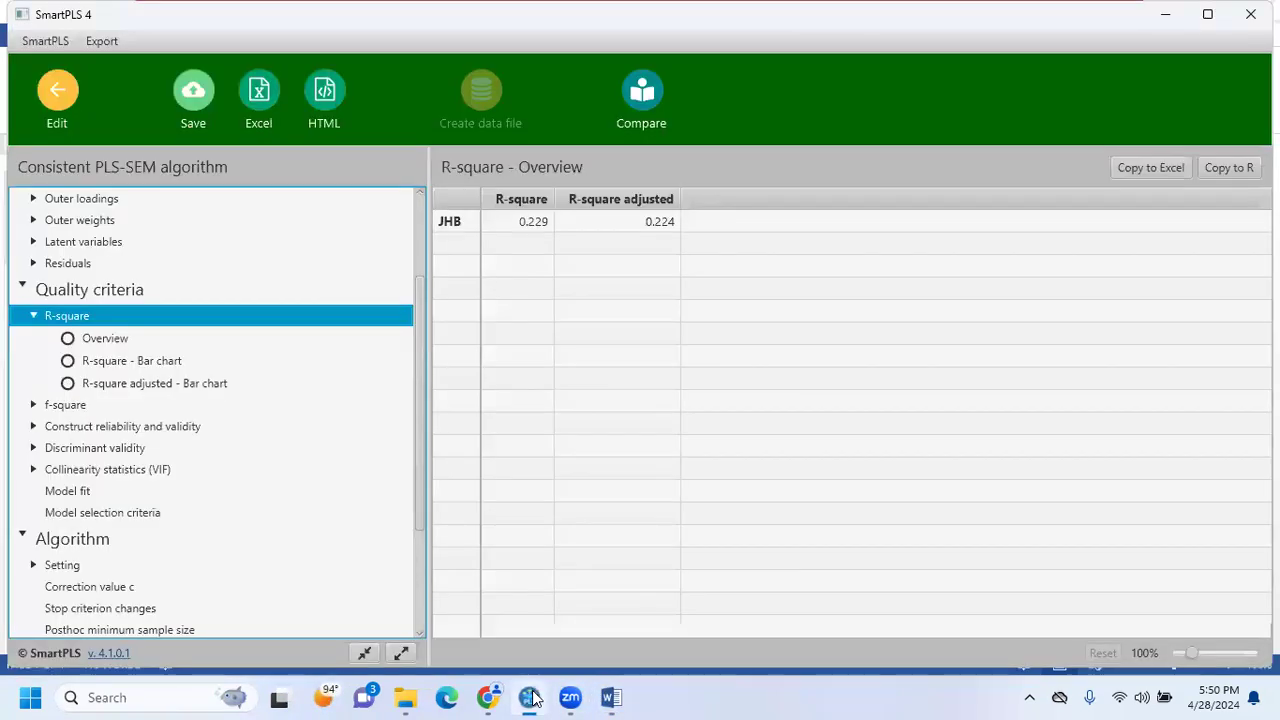
Open the f-square matrix in SmartPLS and compare the JCB and PCB effect sizes with Cohen's guidelines in the Word document
click(64, 405)
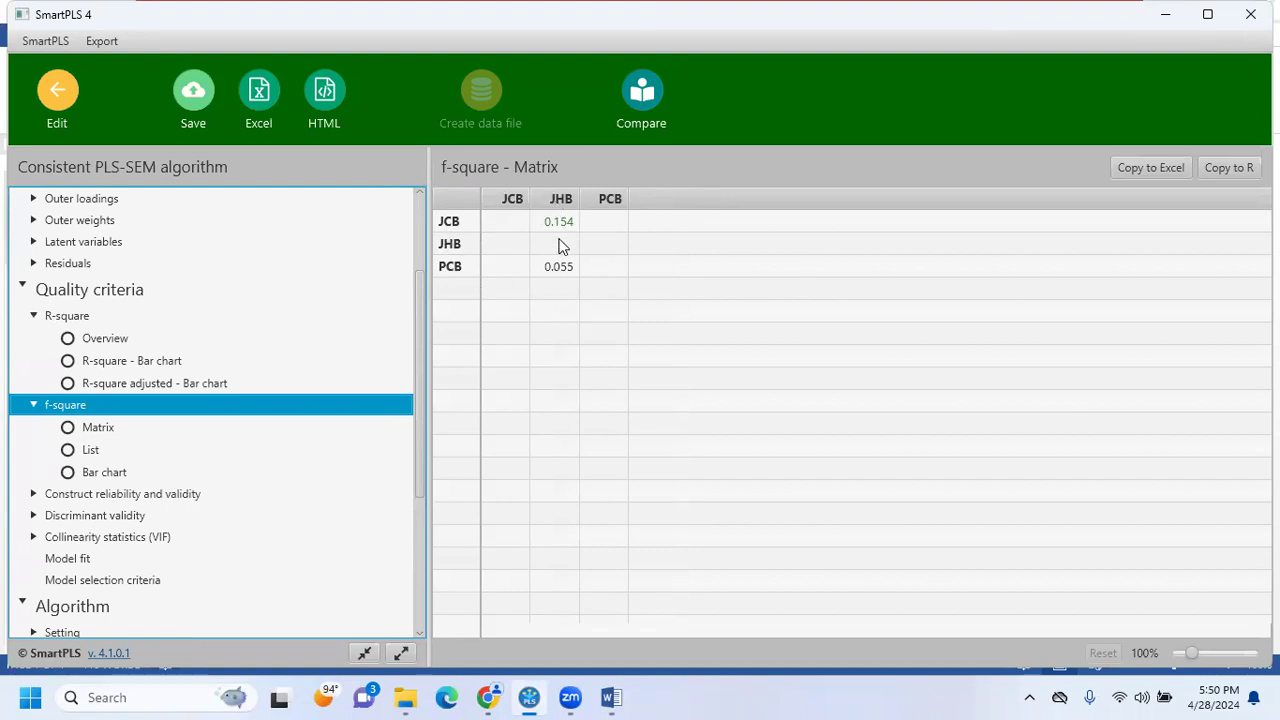
click(610, 697)
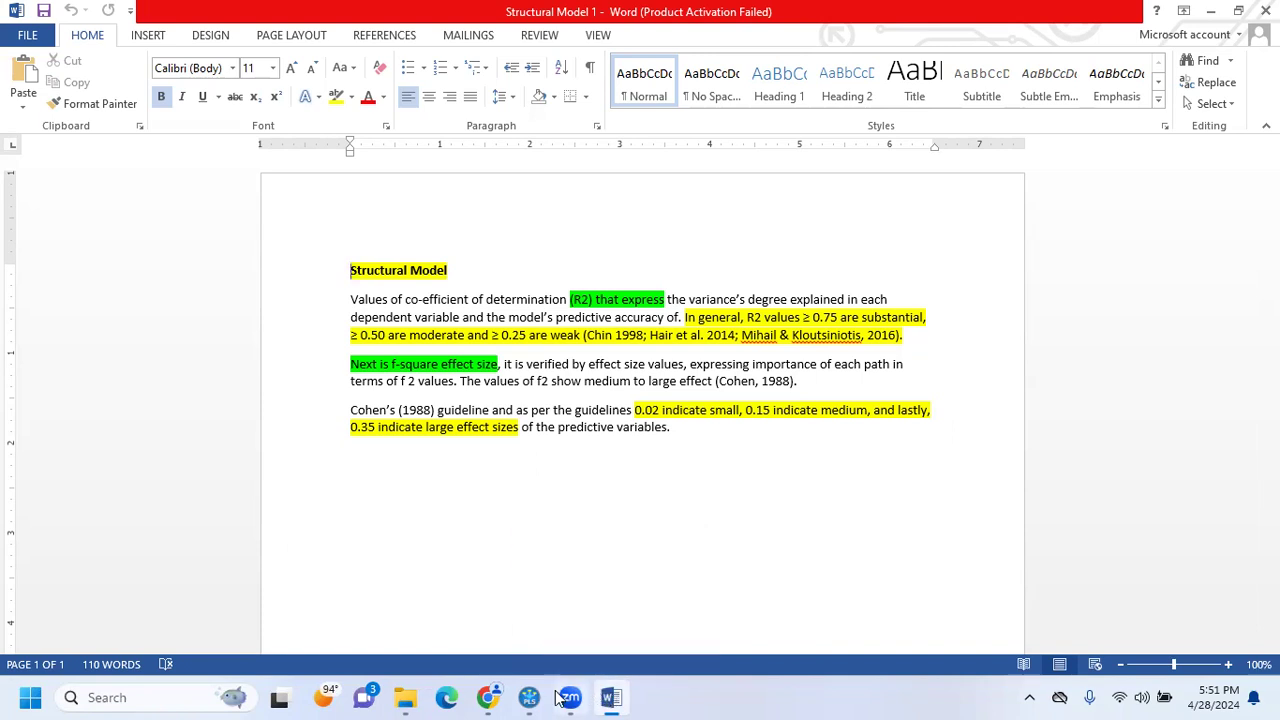
click(472, 588)
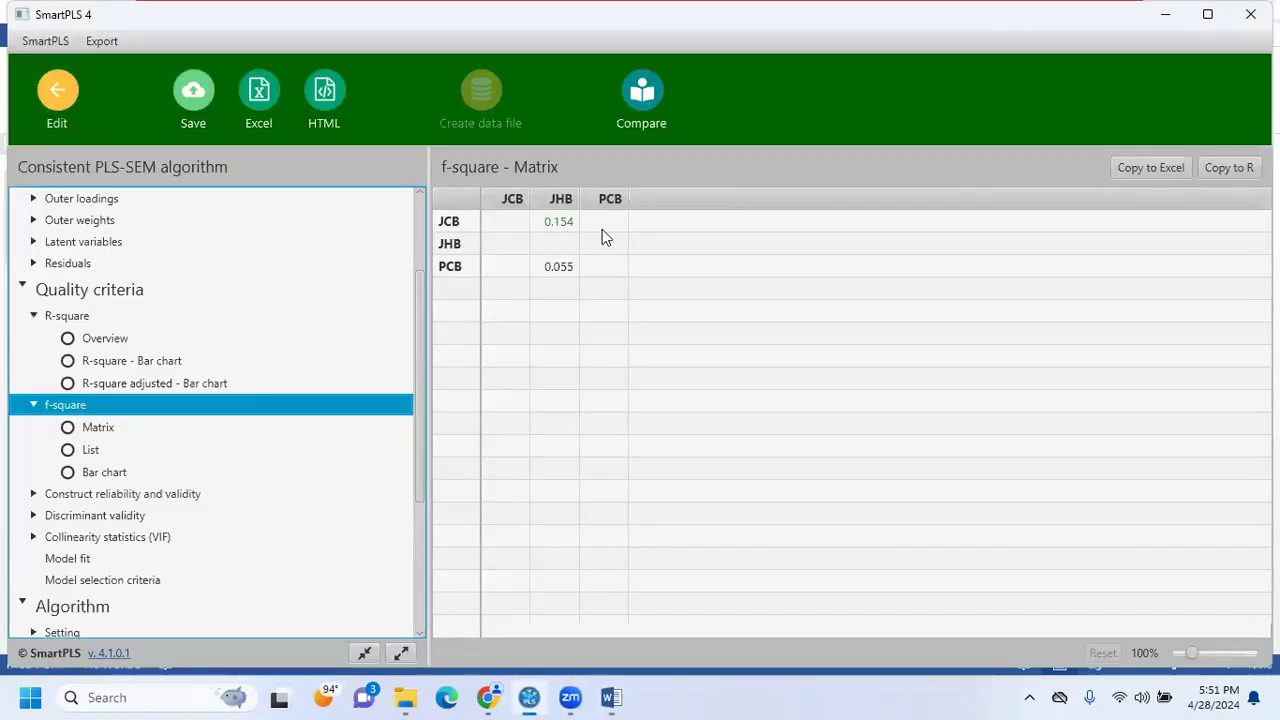
click(529, 697)
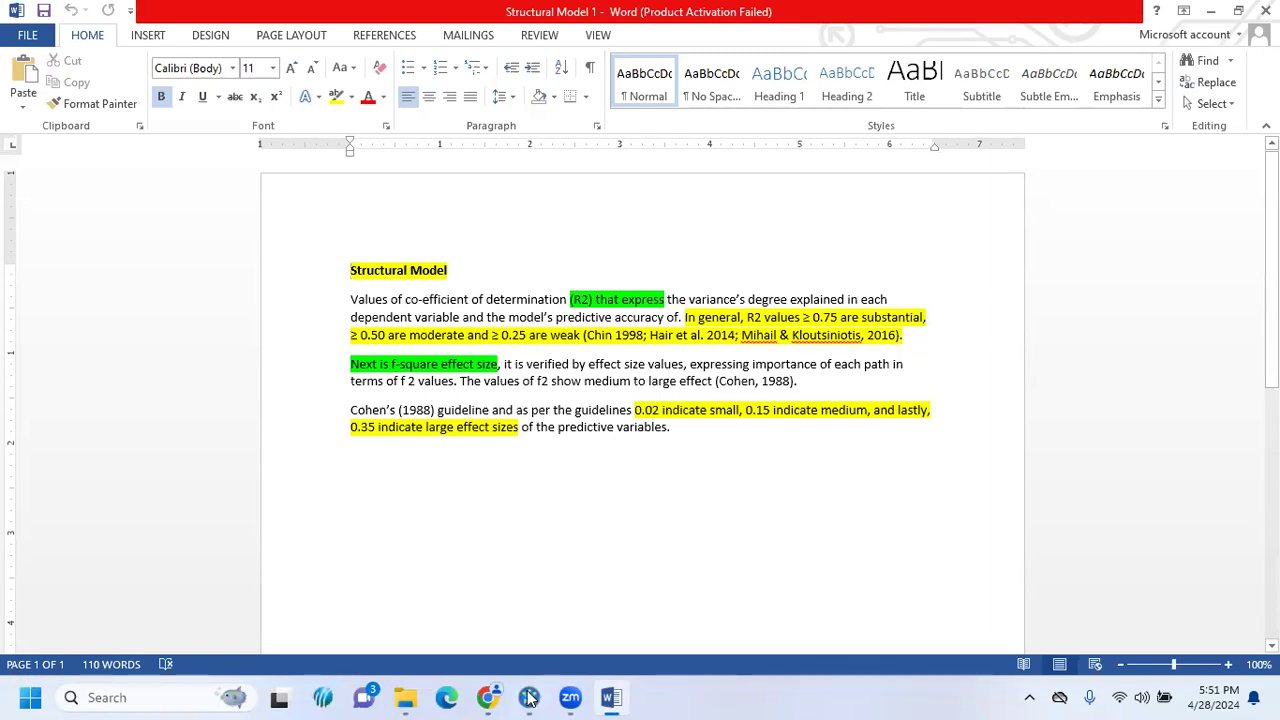
click(529, 697)
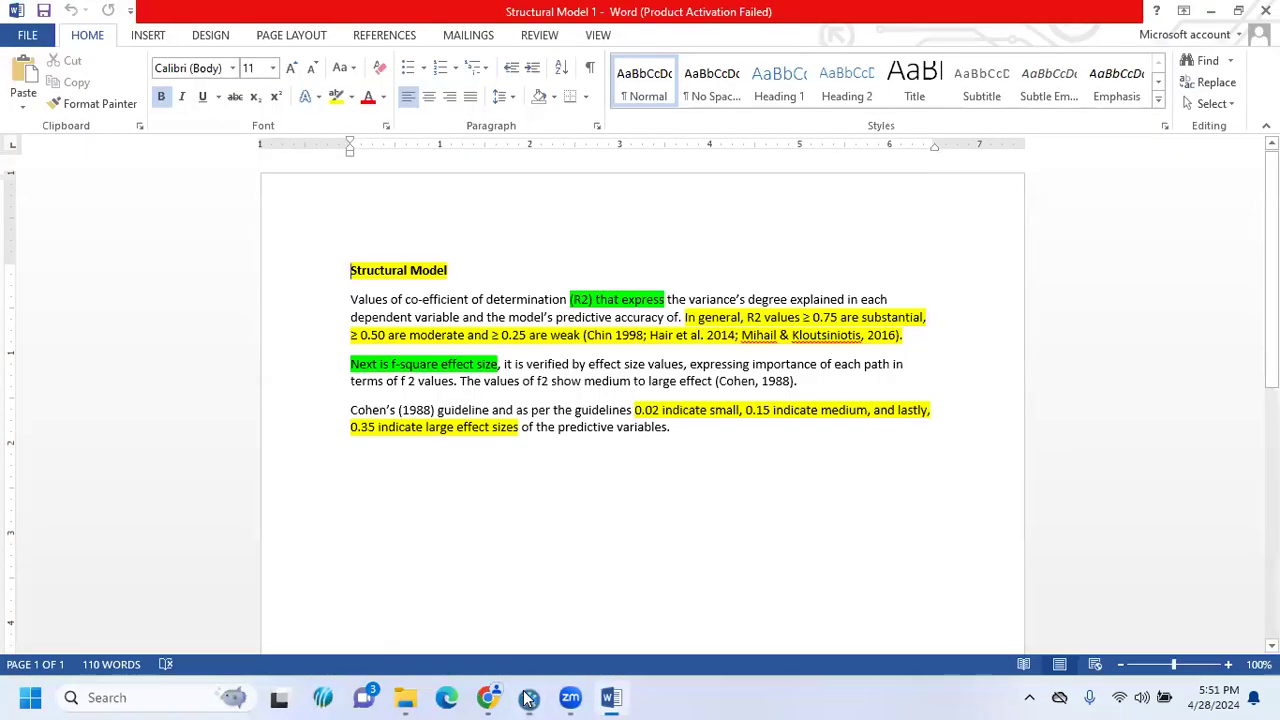
click(529, 697)
click(513, 697)
mouse_move(488, 697)
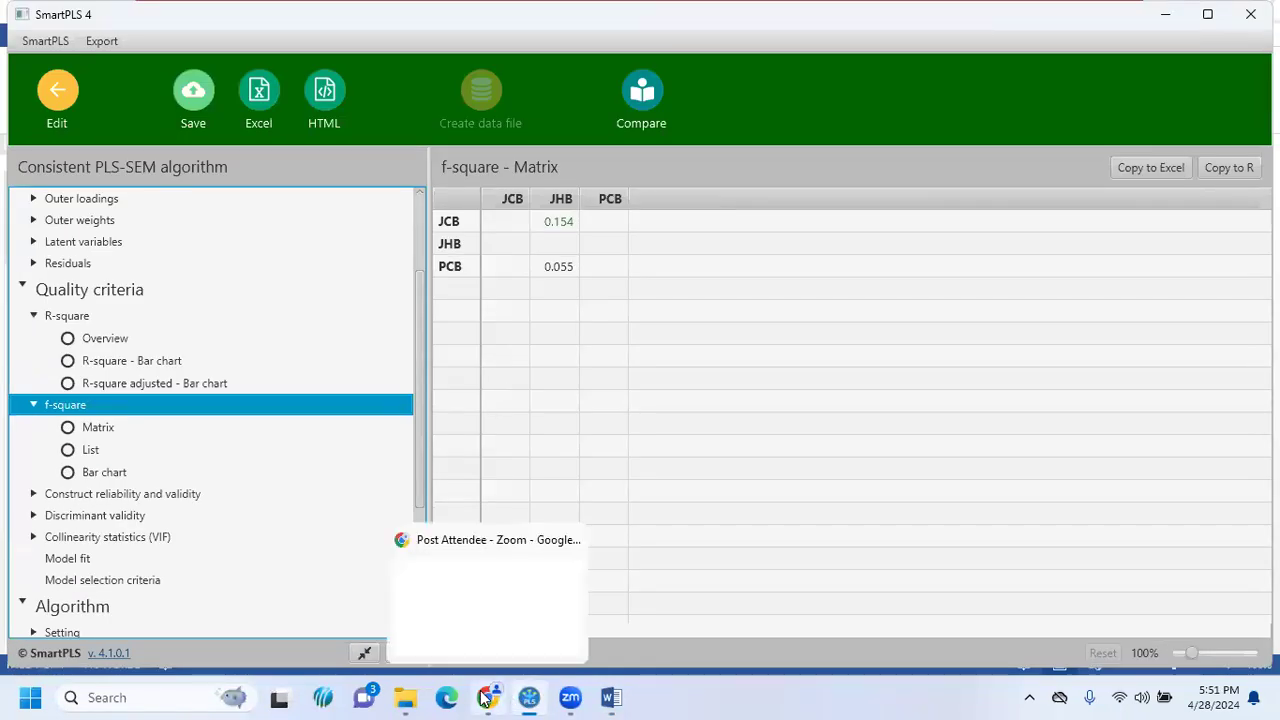